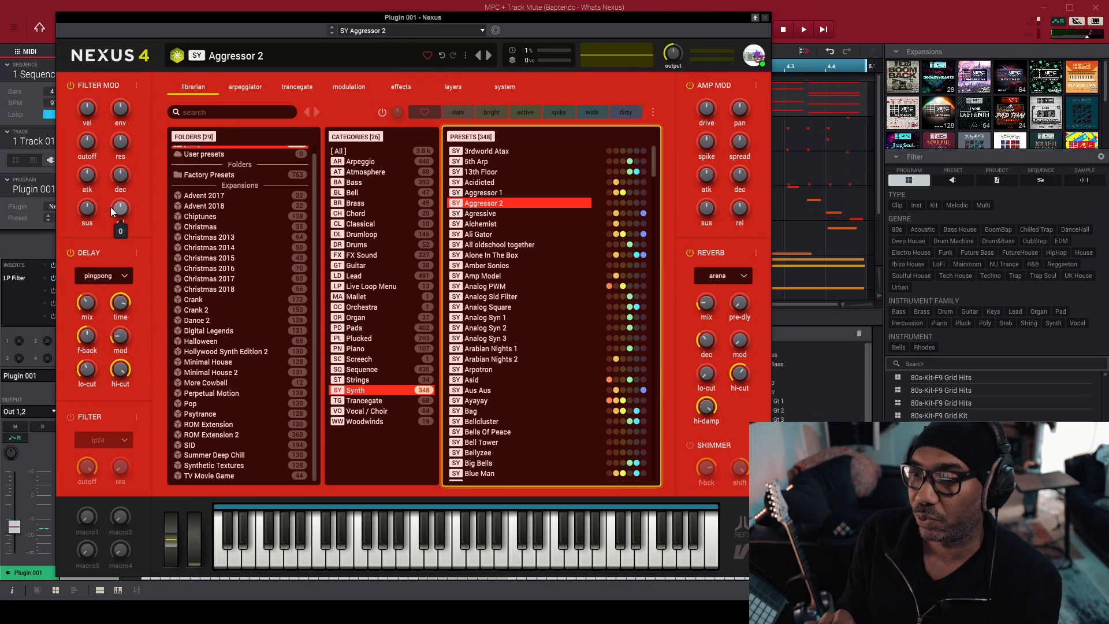
- Start sequence playback, close the Plugin 001 Nexus window and unmute Track 04
key(space)
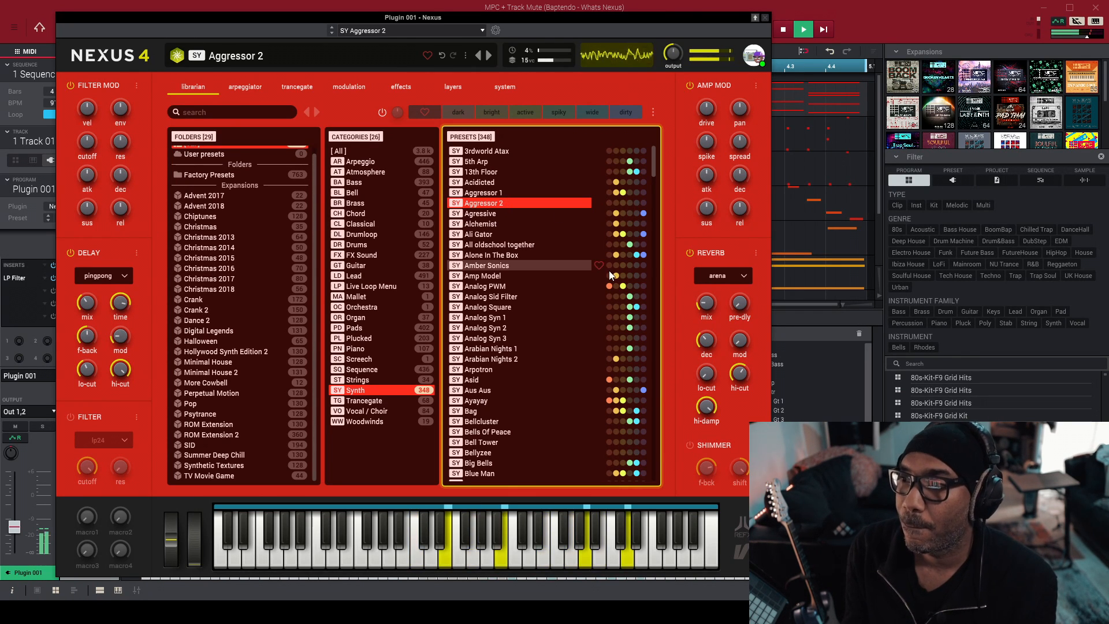
click(766, 18)
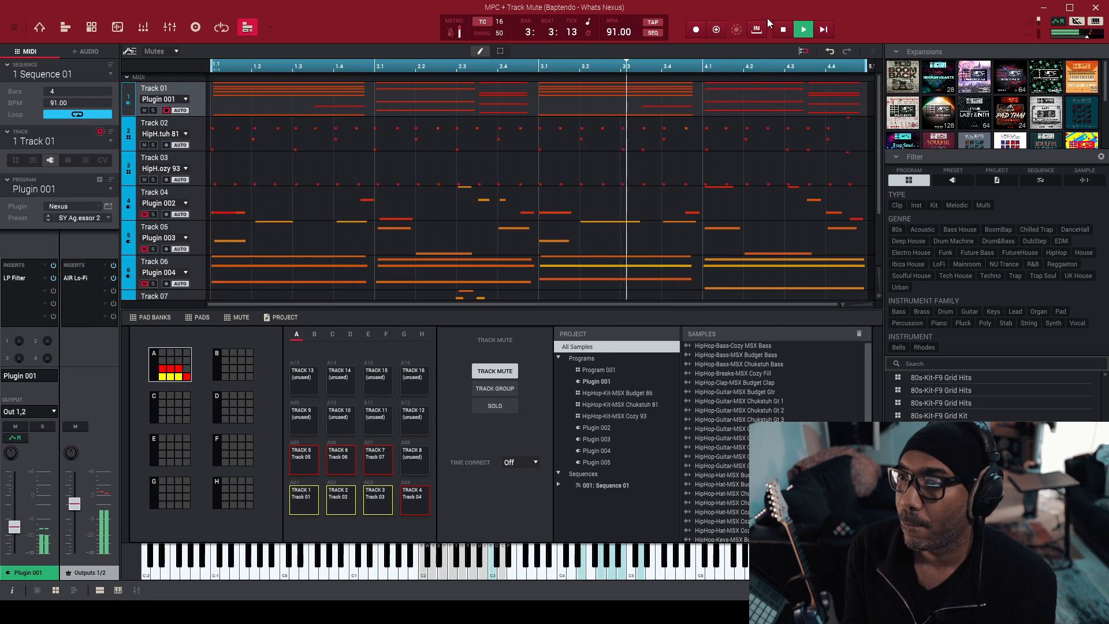
click(424, 511)
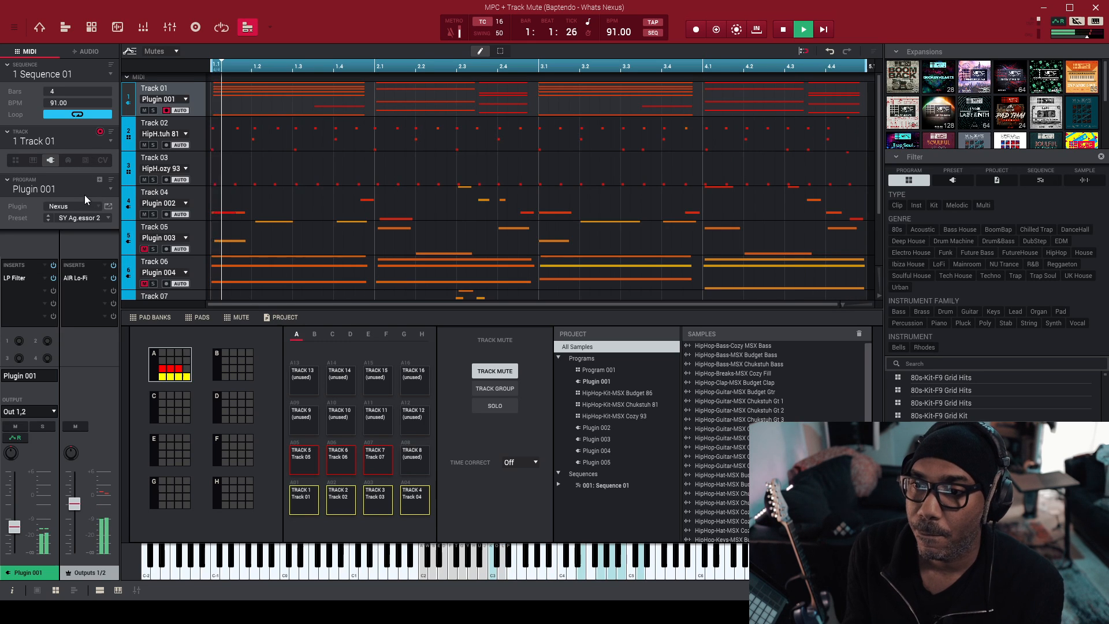
- Select Track 04 and inspect the preset in its Nexus plugin window, closing the window when done
click(110, 142)
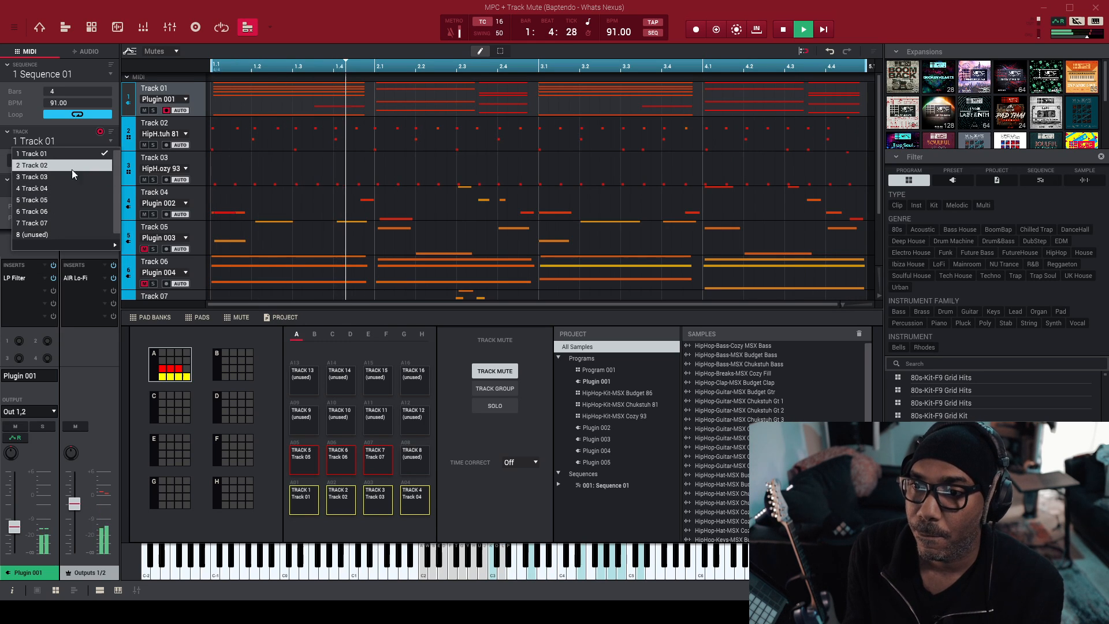
click(67, 187)
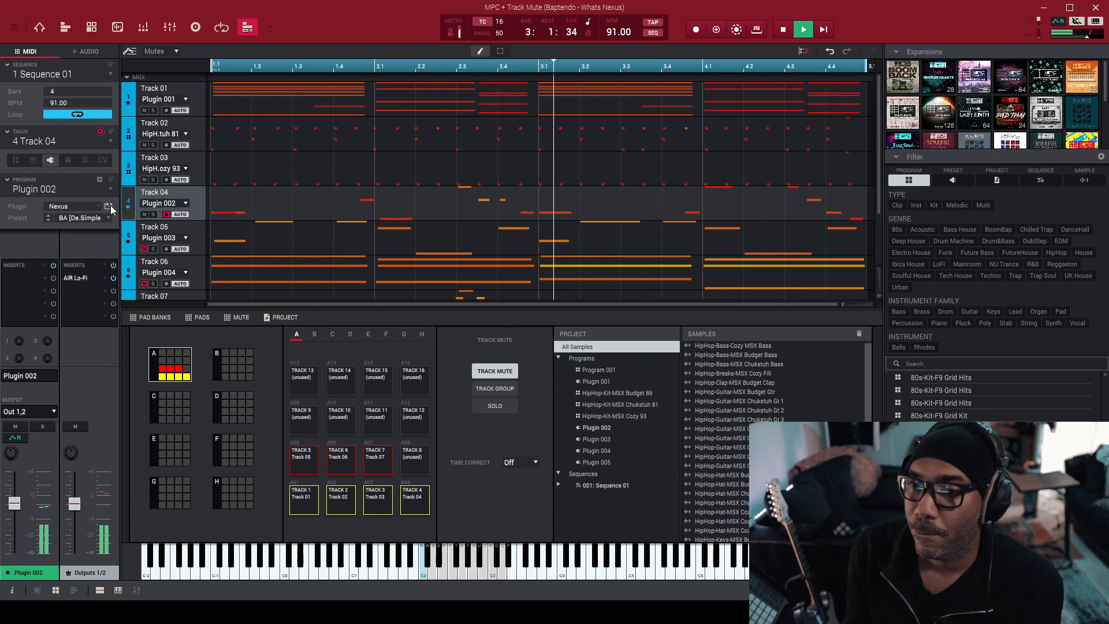
click(108, 207)
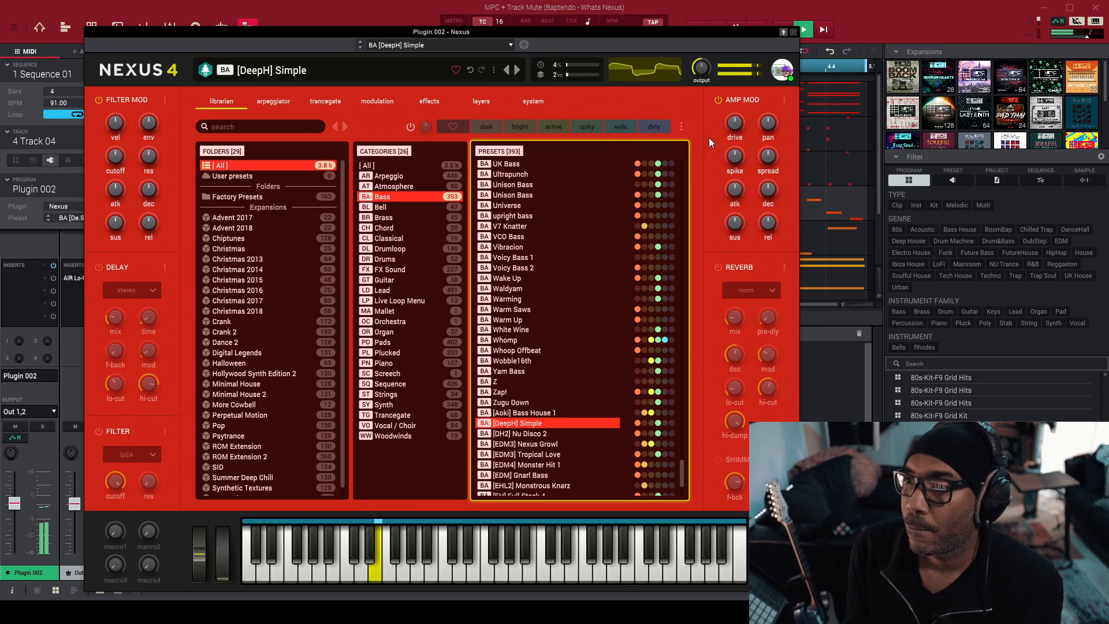
click(794, 31)
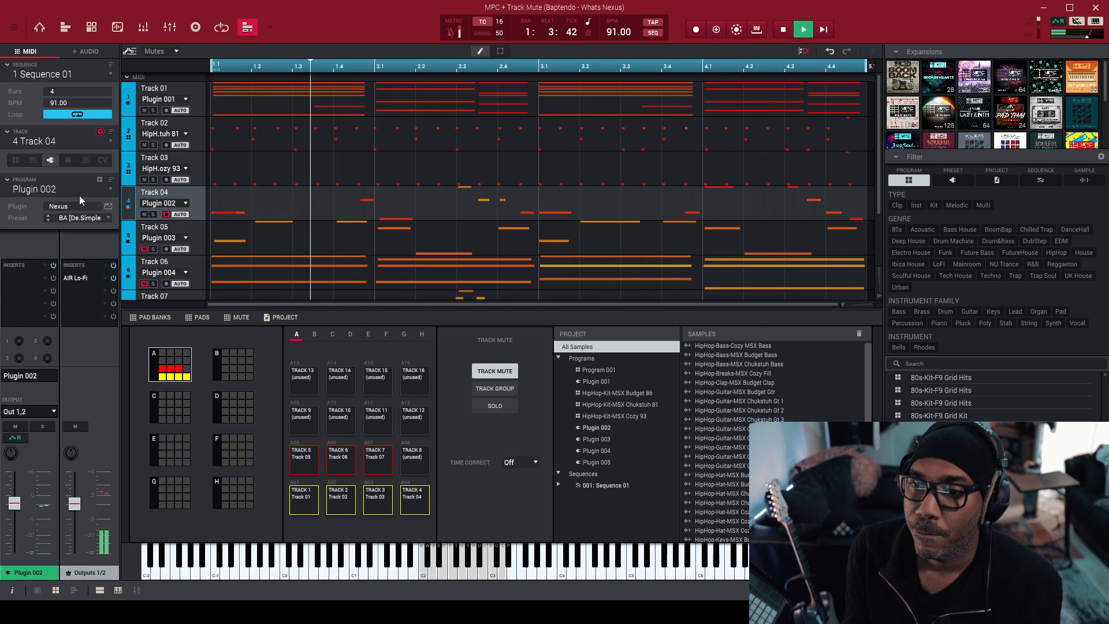
- Select and unmute Track 05, and view the preset in its Nexus plugin window
click(107, 143)
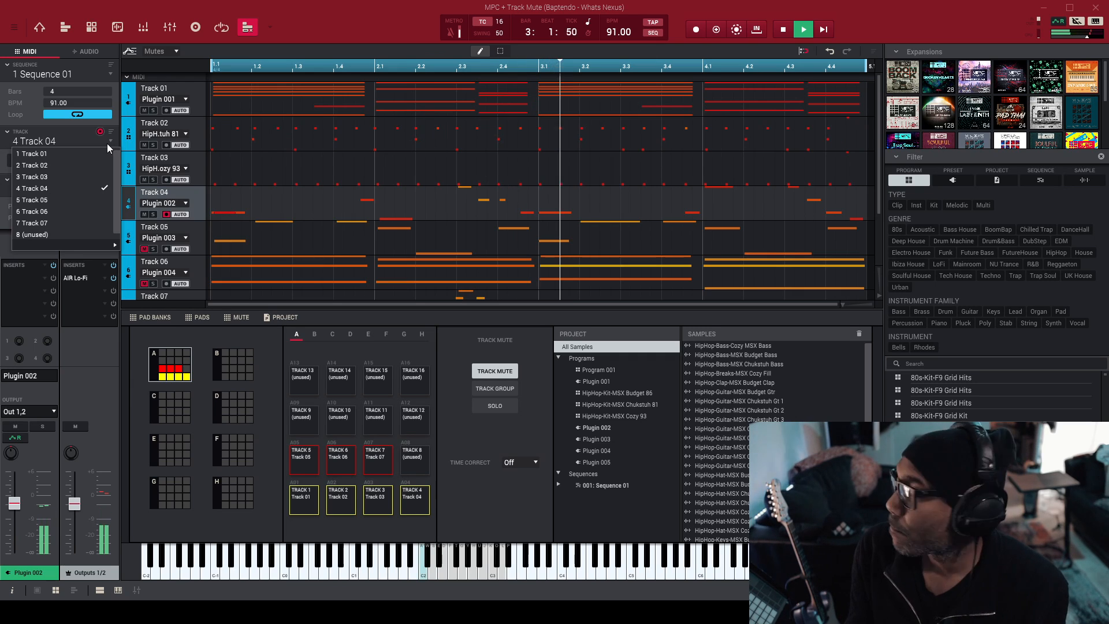
click(82, 198)
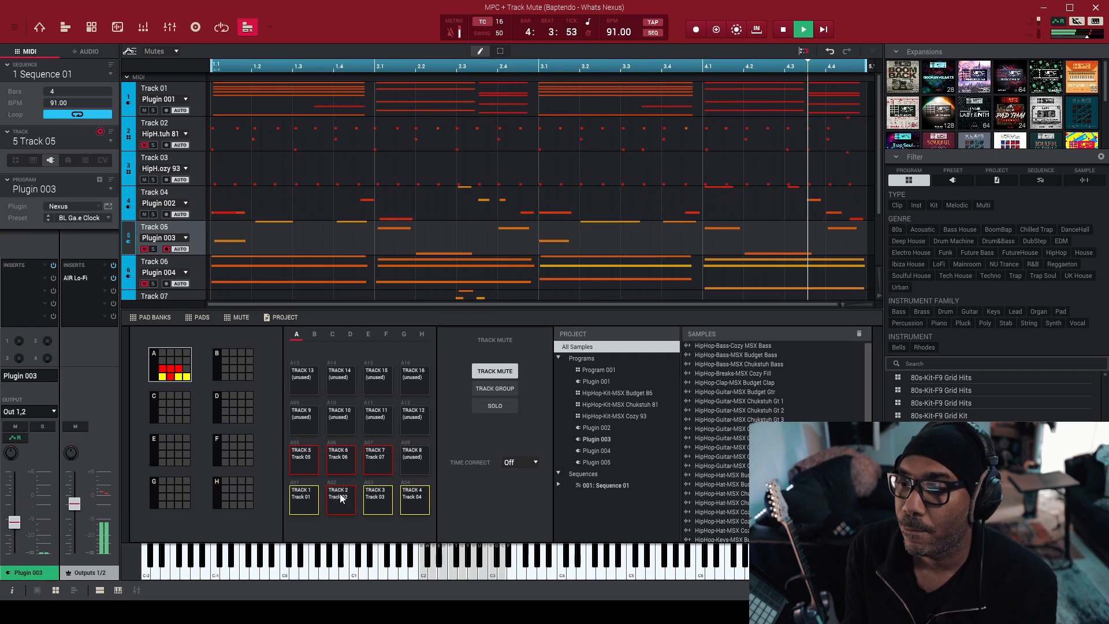
click(305, 470)
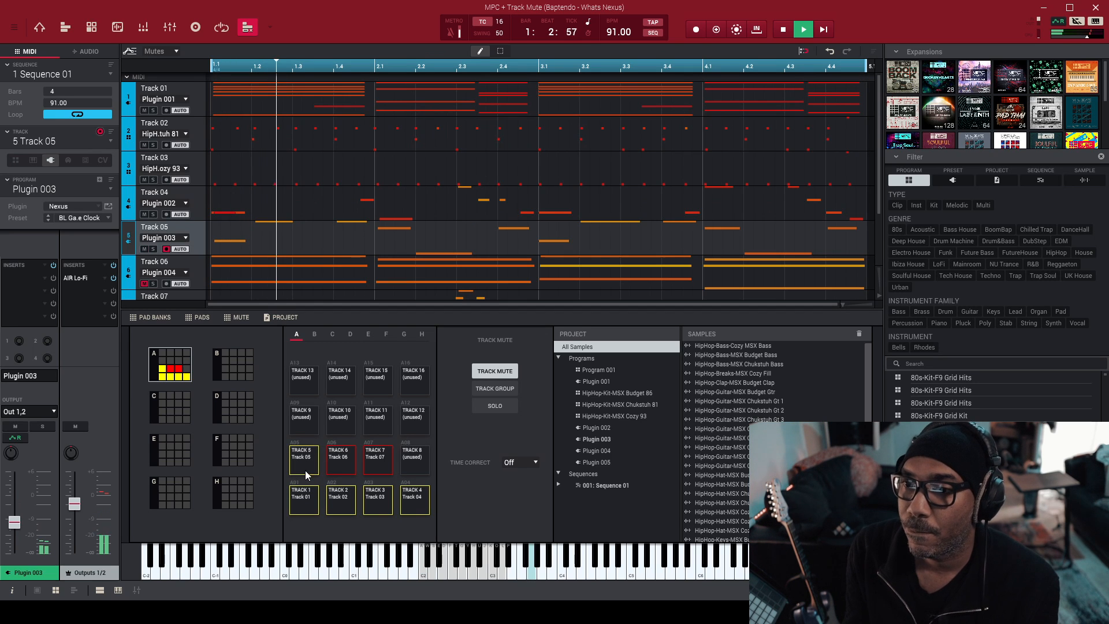
click(108, 207)
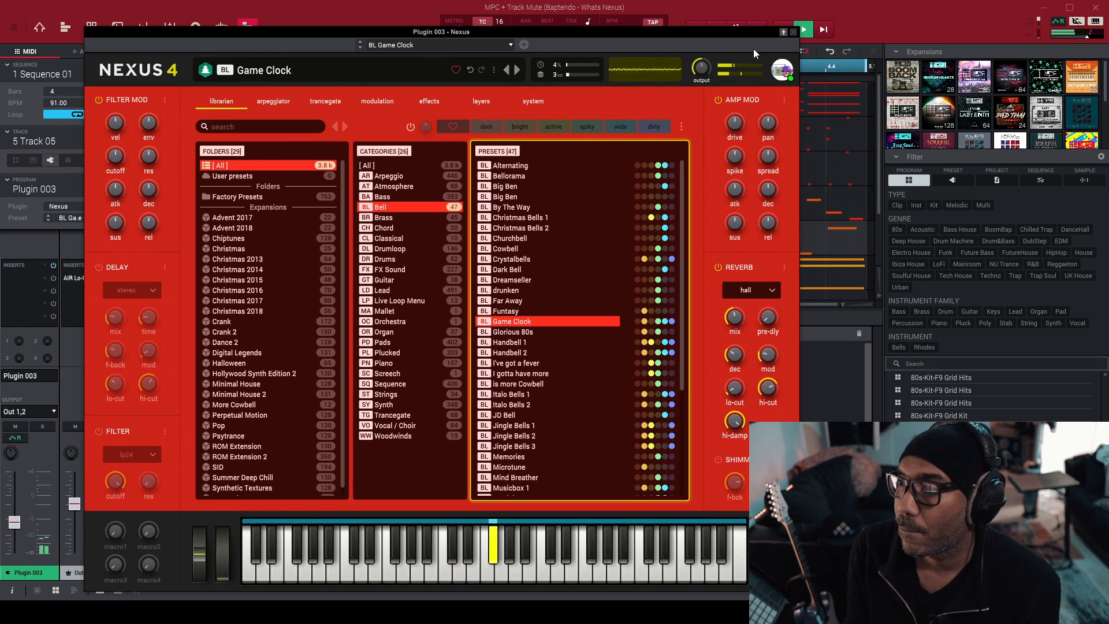
click(794, 33)
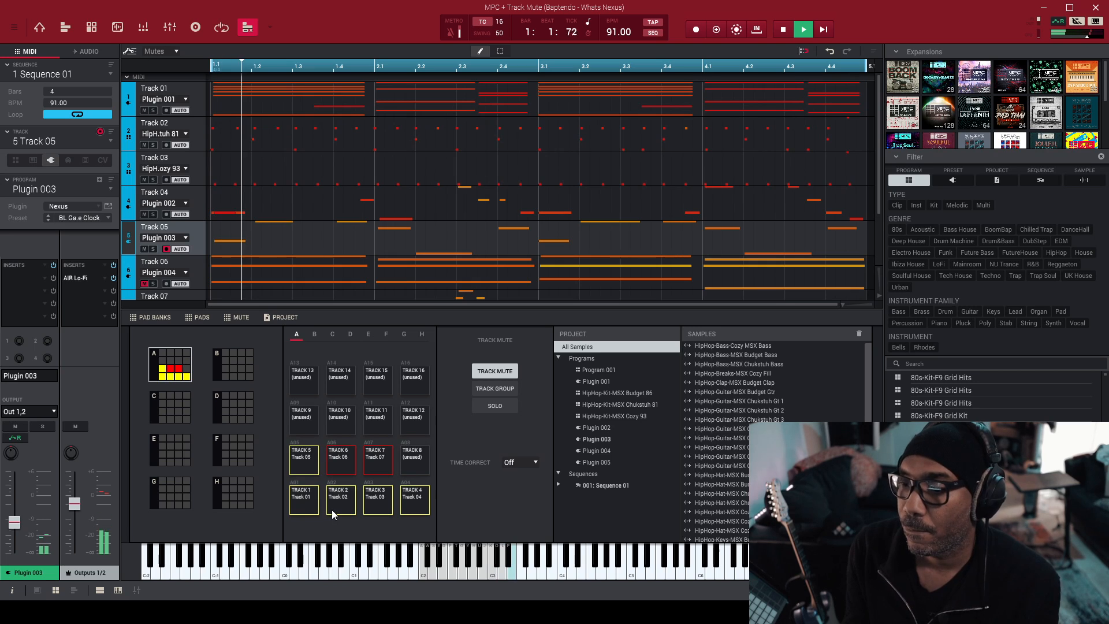
- Mute Track 03, toggle the mute of Track 02 off and on again for comparison, and unmute Track 07
click(376, 509)
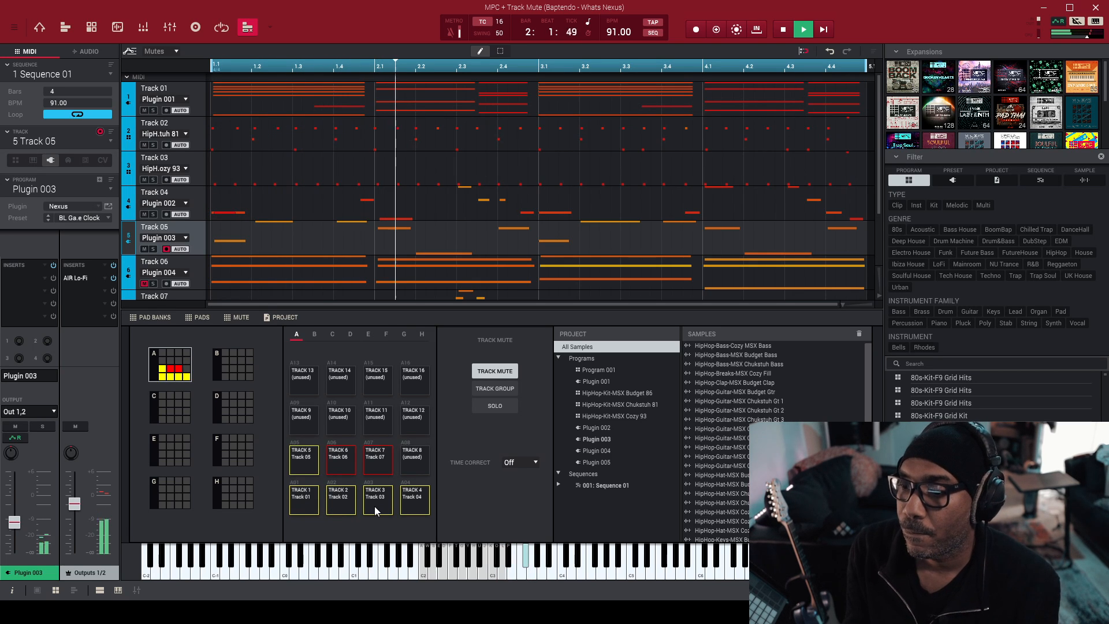
click(339, 507)
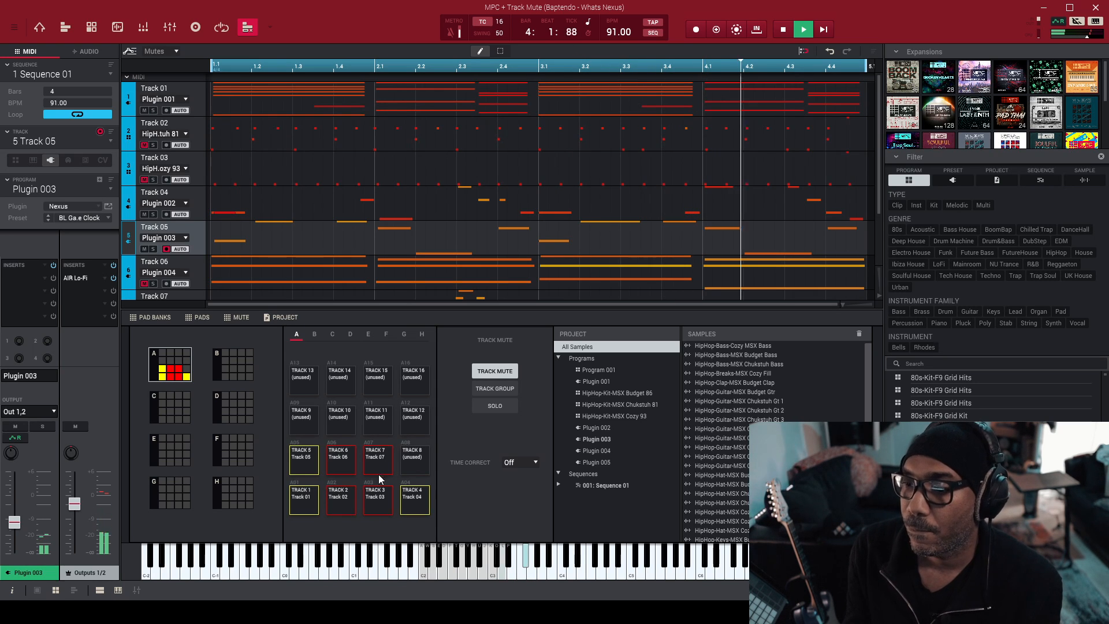
click(343, 498)
click(372, 461)
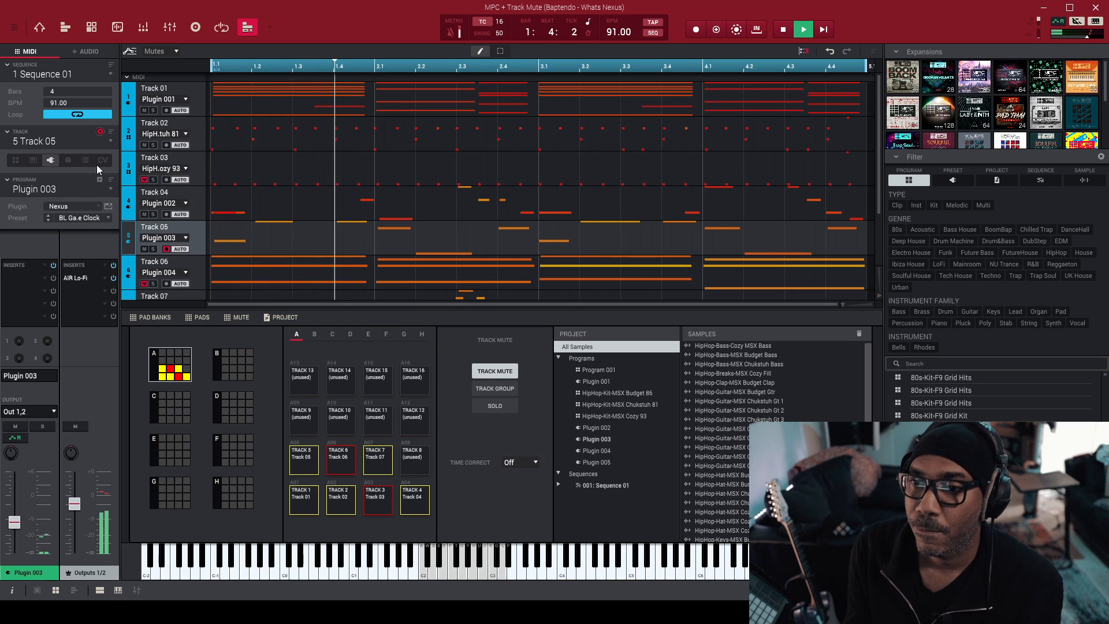
- Select Track 06 and inspect the arpeggio preset in its Nexus plugin window, closing the window when done
click(107, 141)
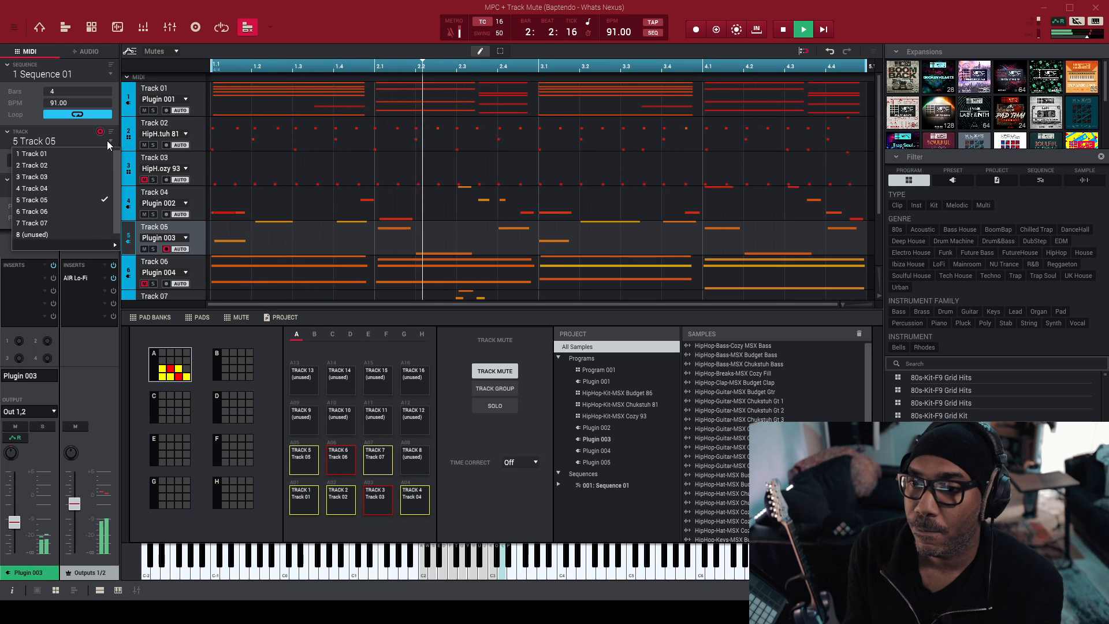
click(62, 210)
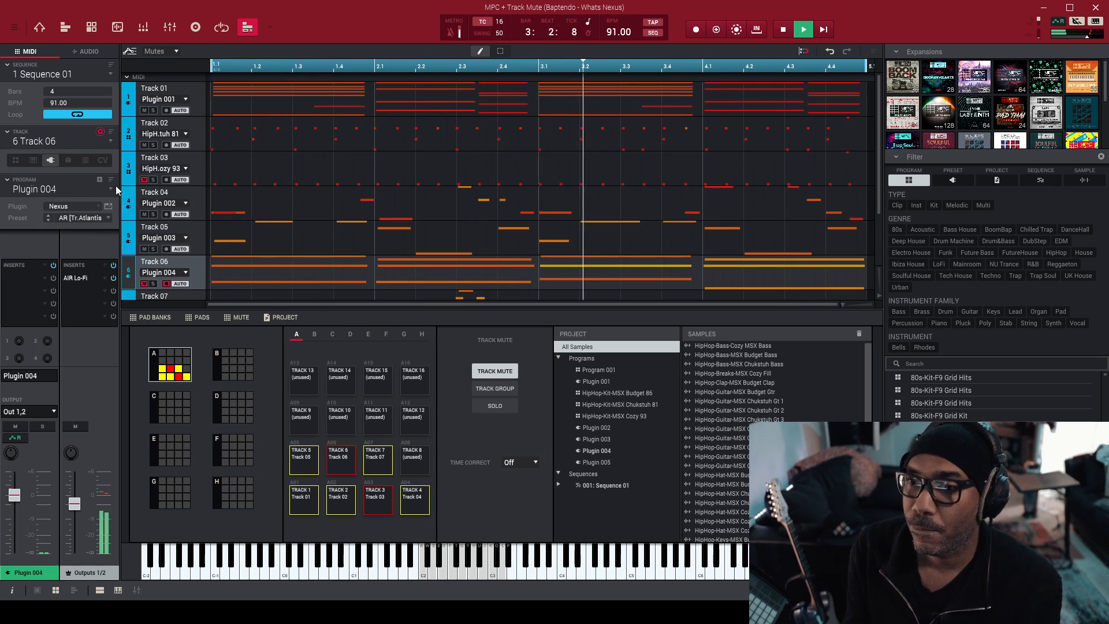
click(107, 206)
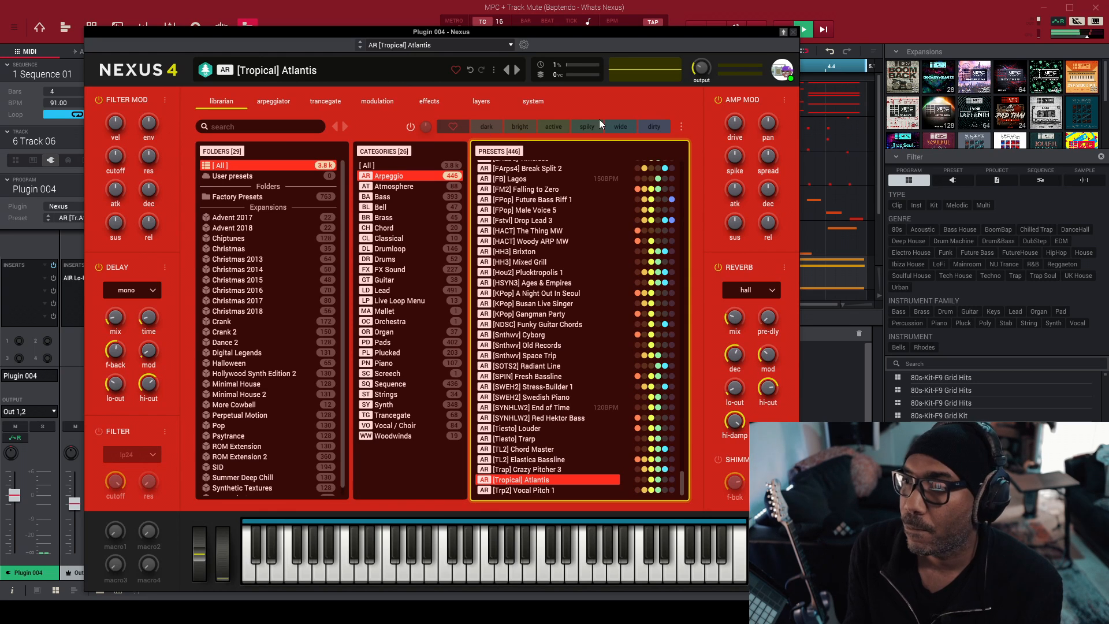
click(793, 33)
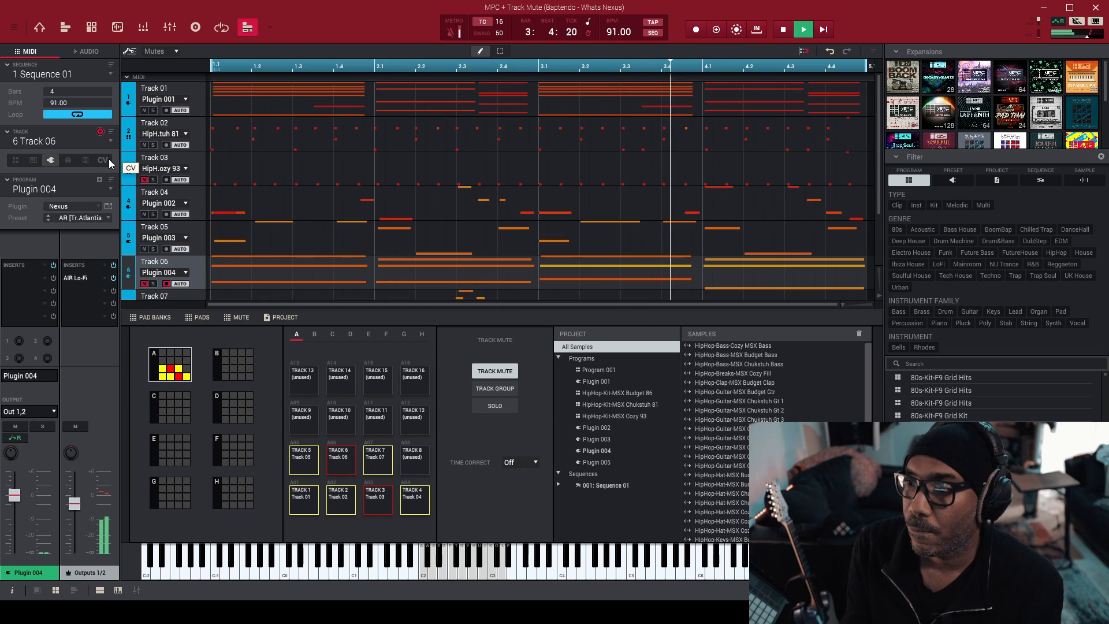
- Mute Track 02 and stop playback, keeping Track 06 selected and unmuting it
click(341, 501)
key(space)
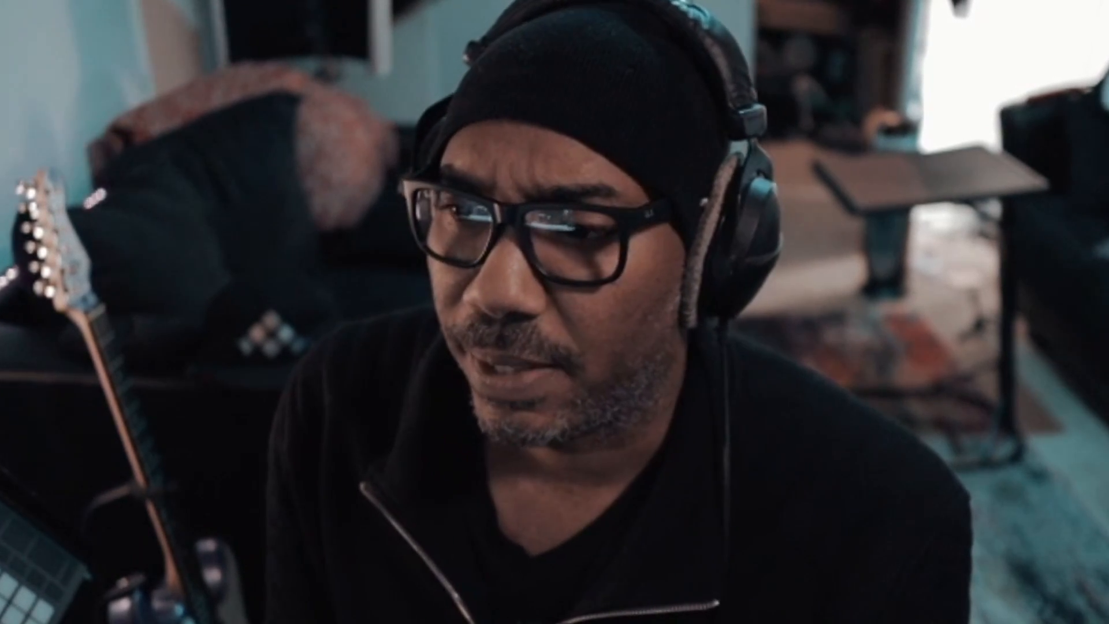
click(111, 140)
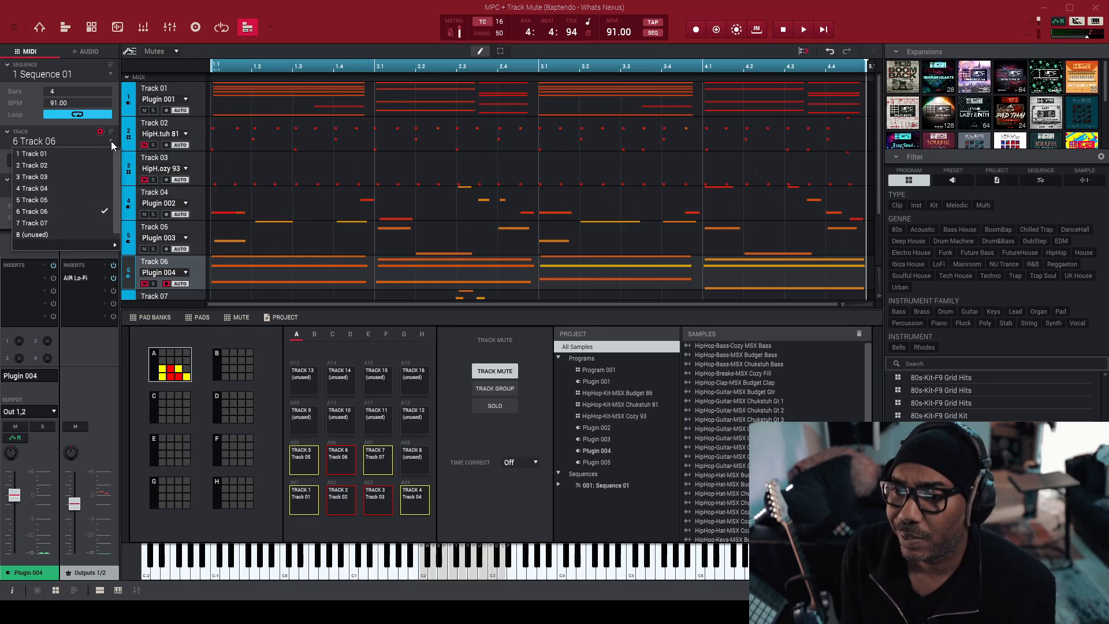
click(71, 213)
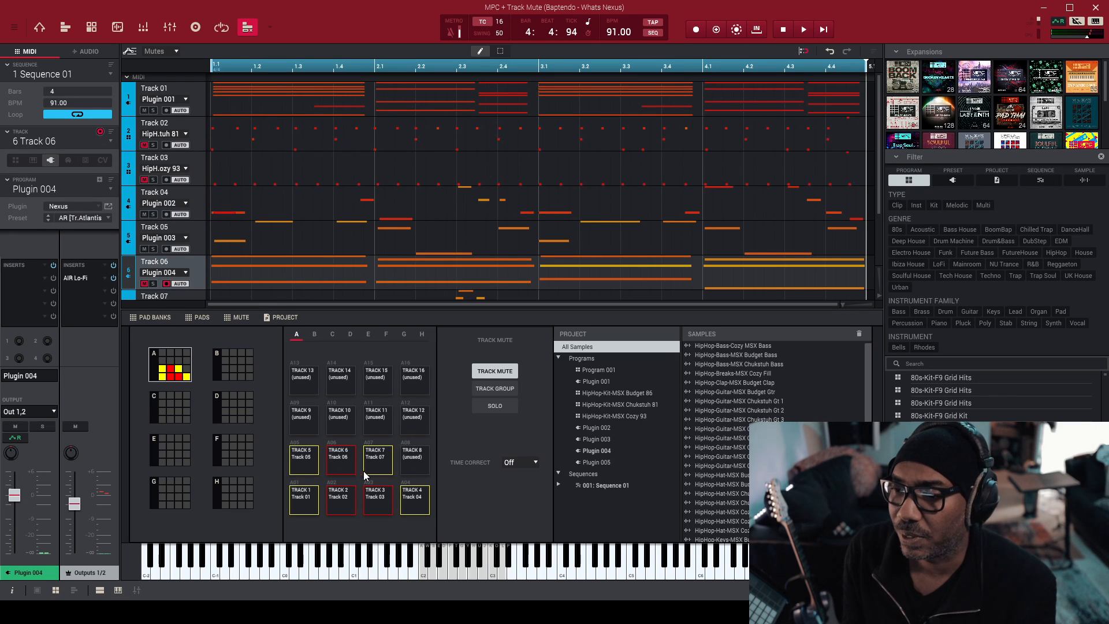
click(342, 463)
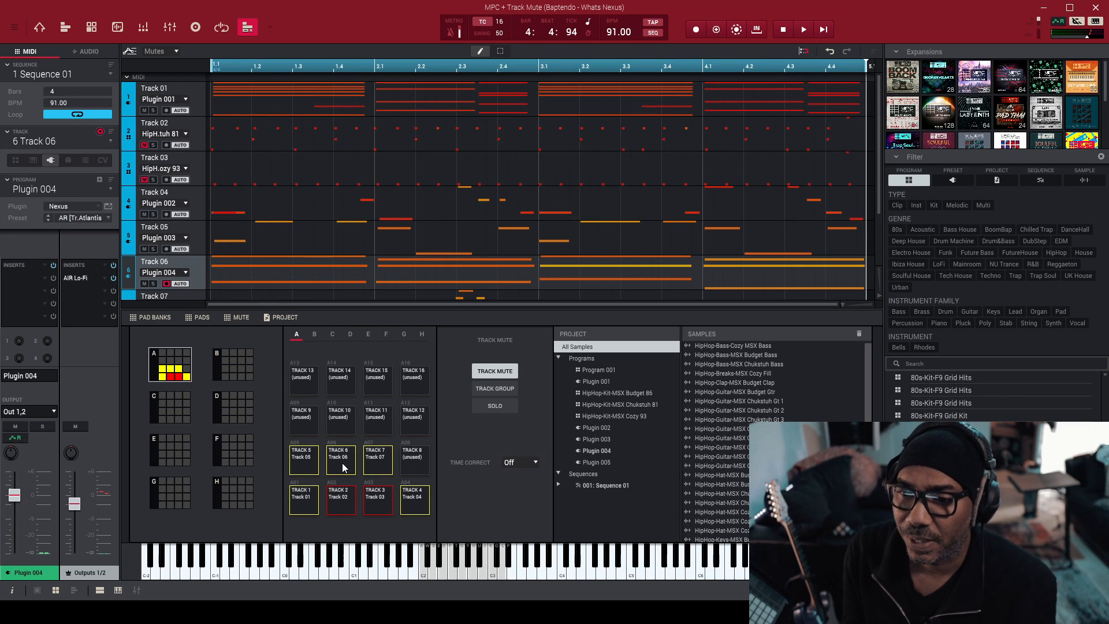
- Audition Track 06 in solo, and in the mix with Track 02 unmuted, and stop playback
click(50, 426)
key(space)
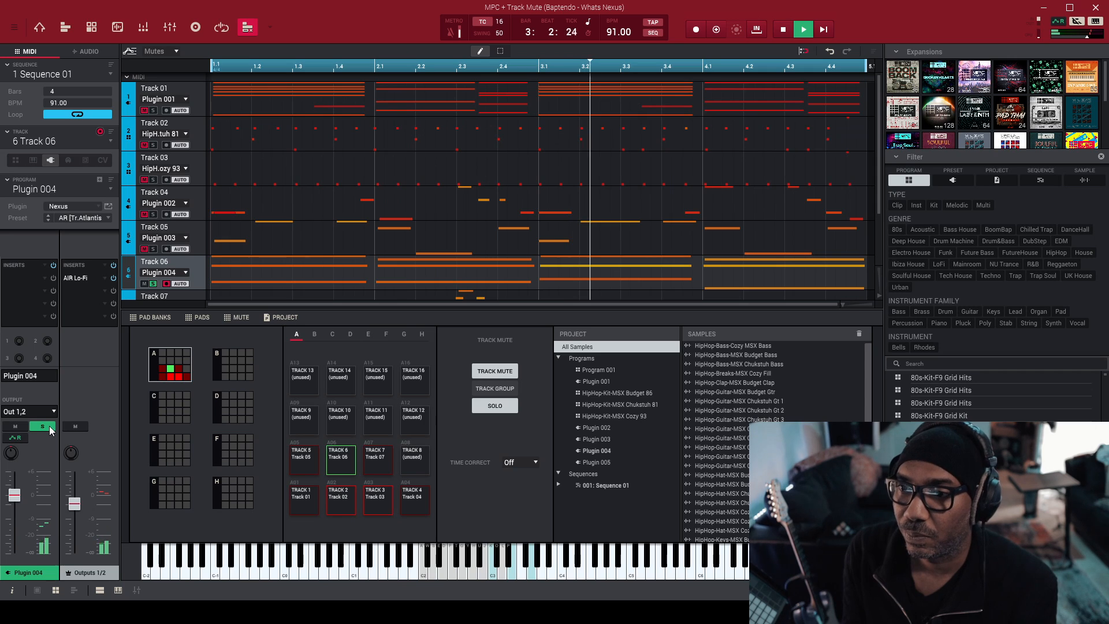
click(49, 427)
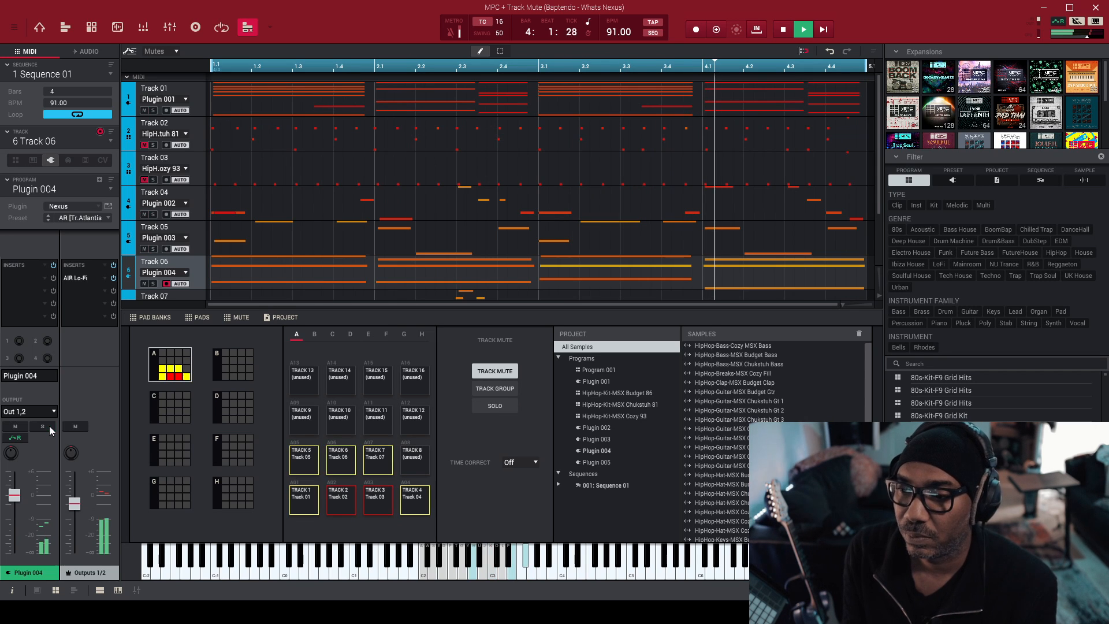
click(349, 506)
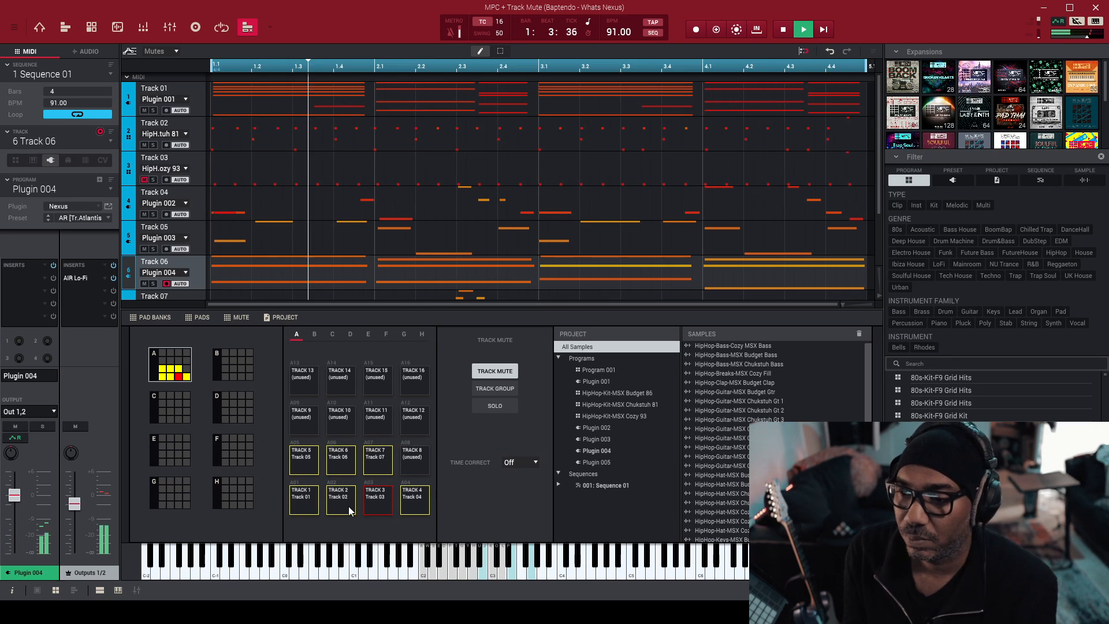
key(space)
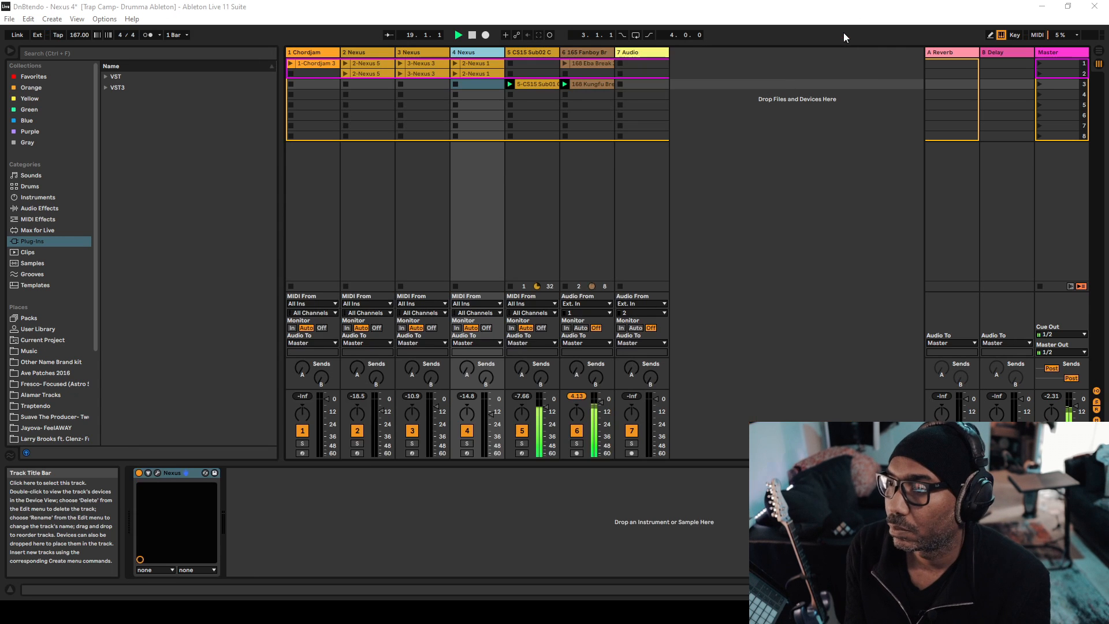
- Switch to Ableton Live and open the Nexus plugin window of track 2 Nexus
click(844, 33)
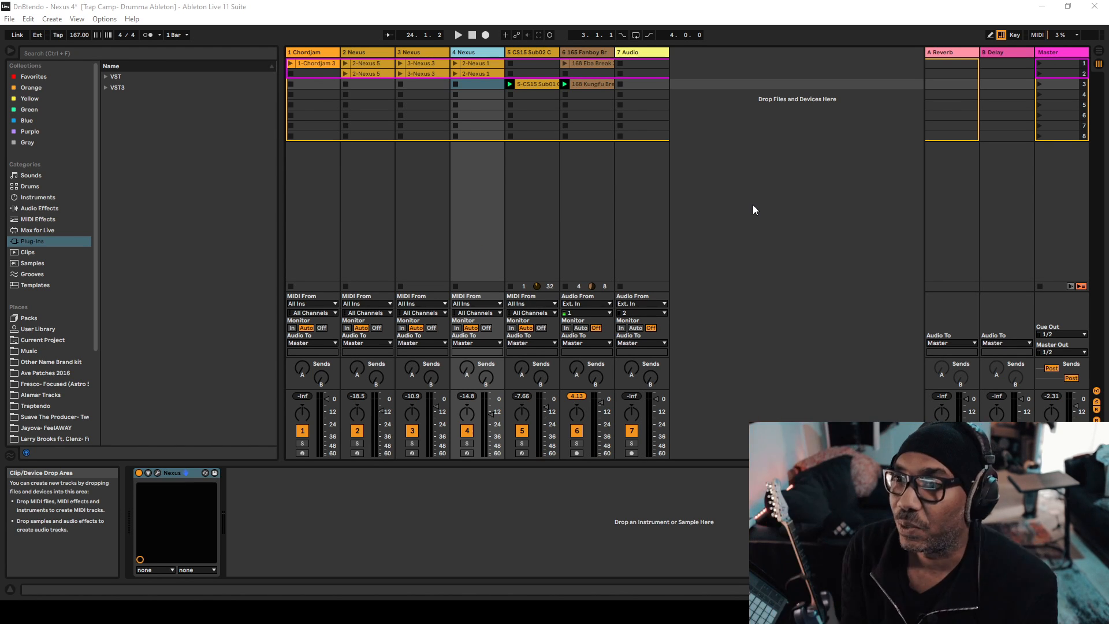
click(380, 54)
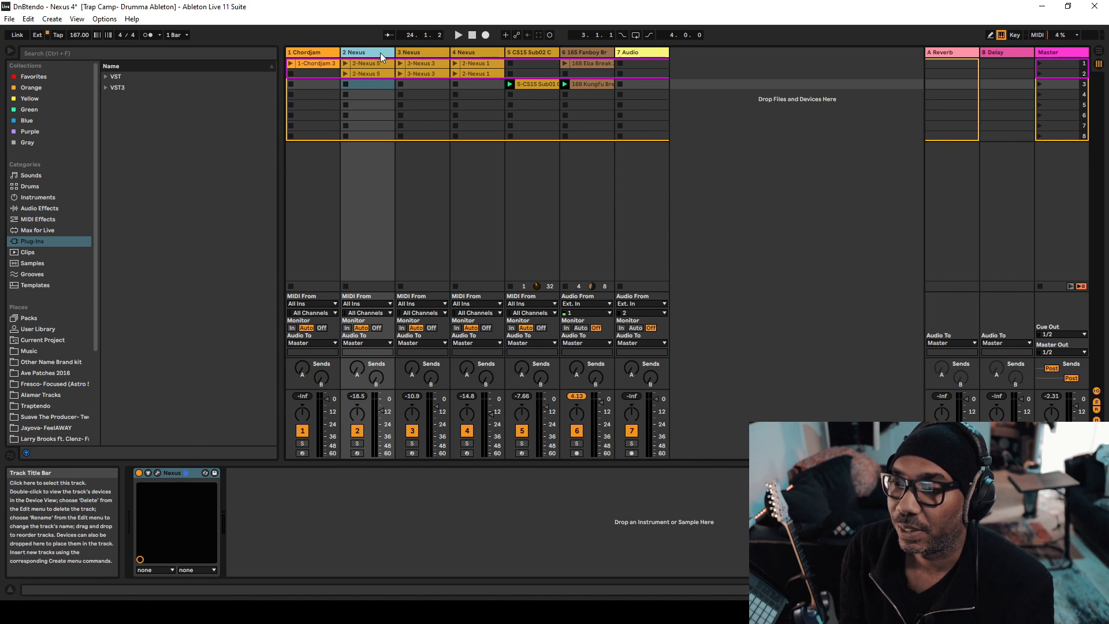
click(157, 473)
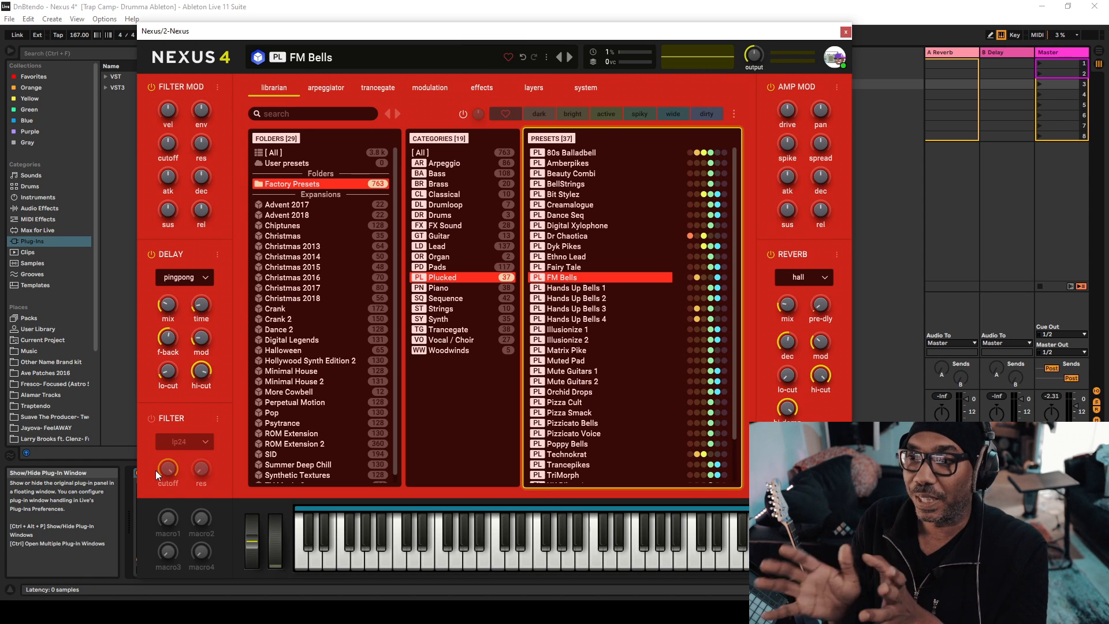
- Audition the Classical presets Orchester and Choir and Tapestrings from all folders, and the factory pad preset Bellpad 1
click(358, 149)
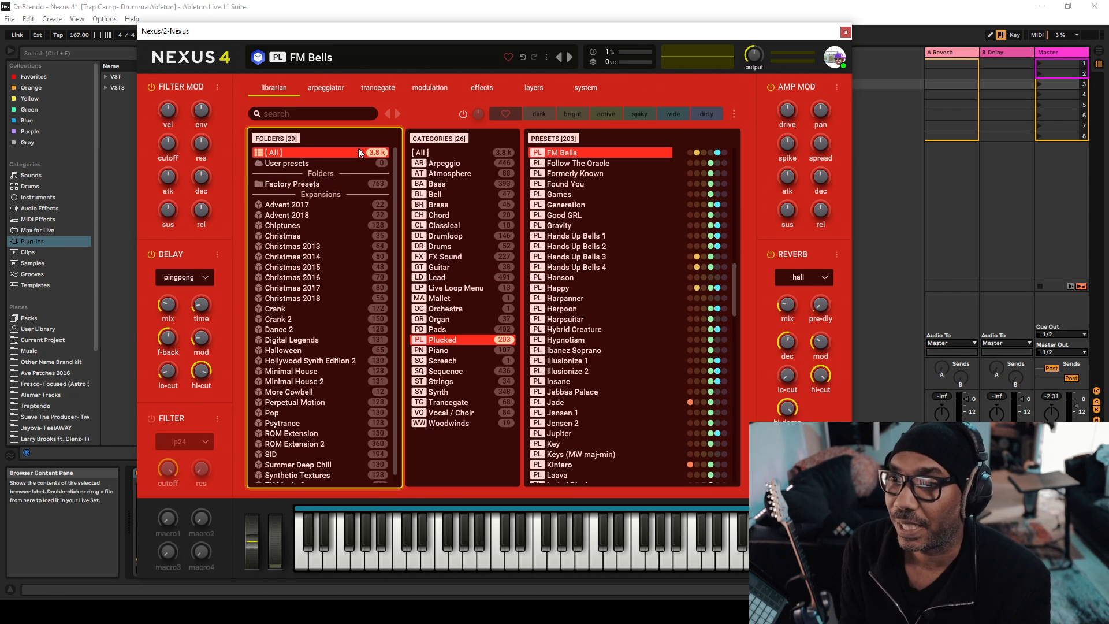
click(455, 226)
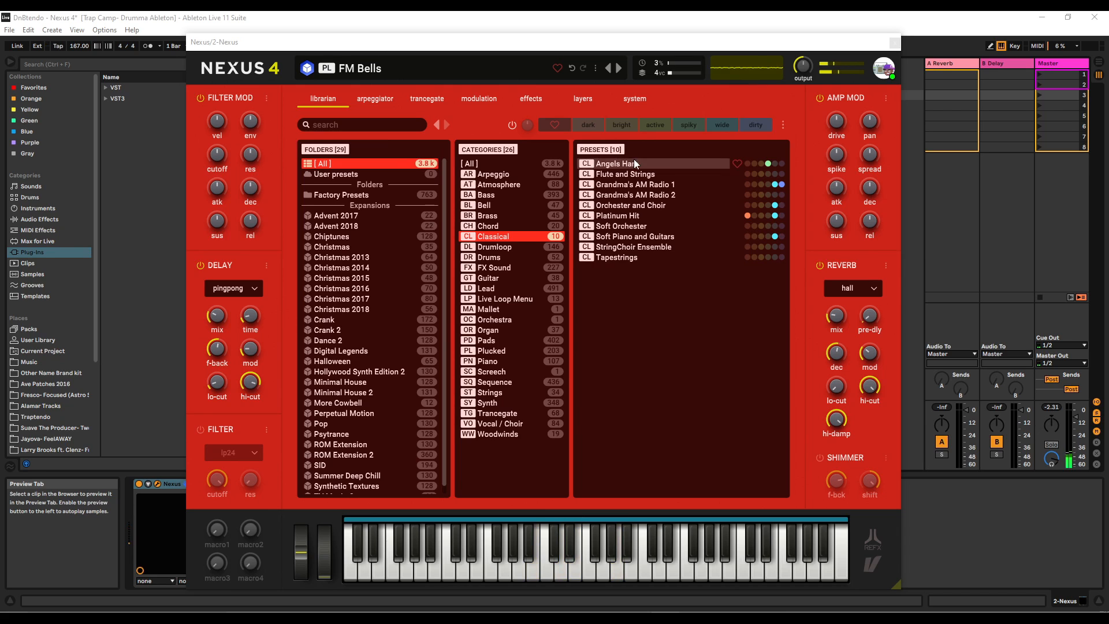
click(626, 206)
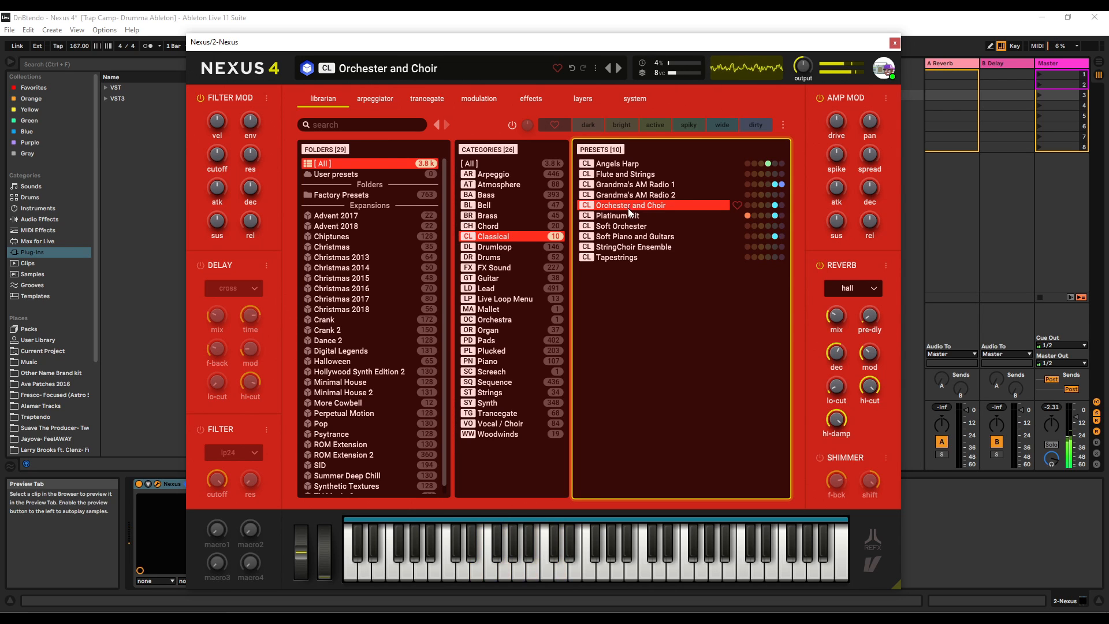
click(636, 258)
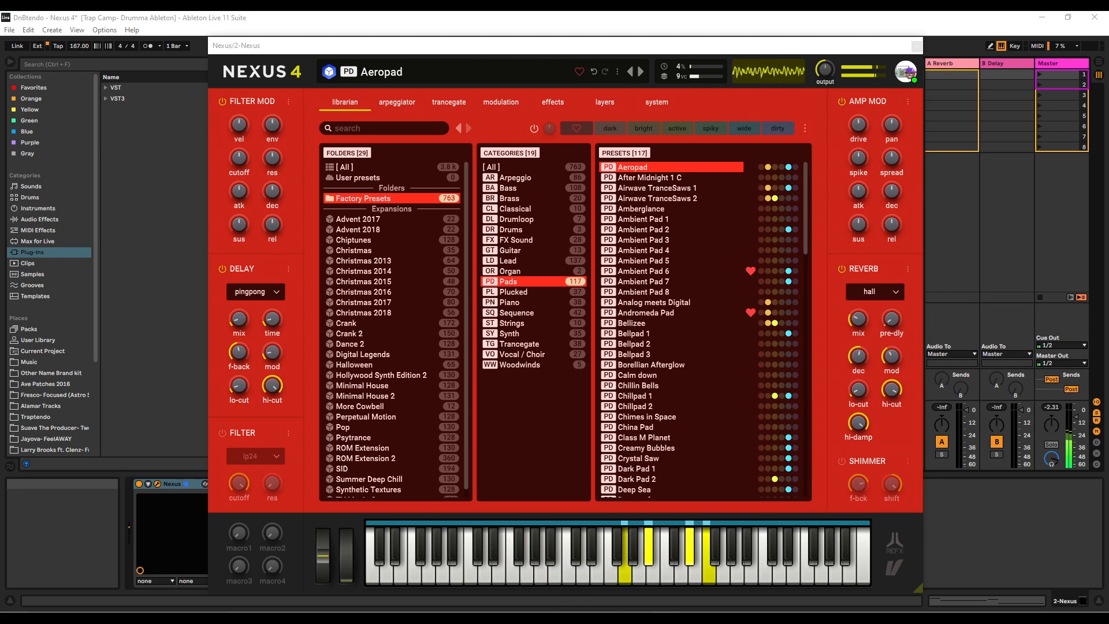
click(638, 336)
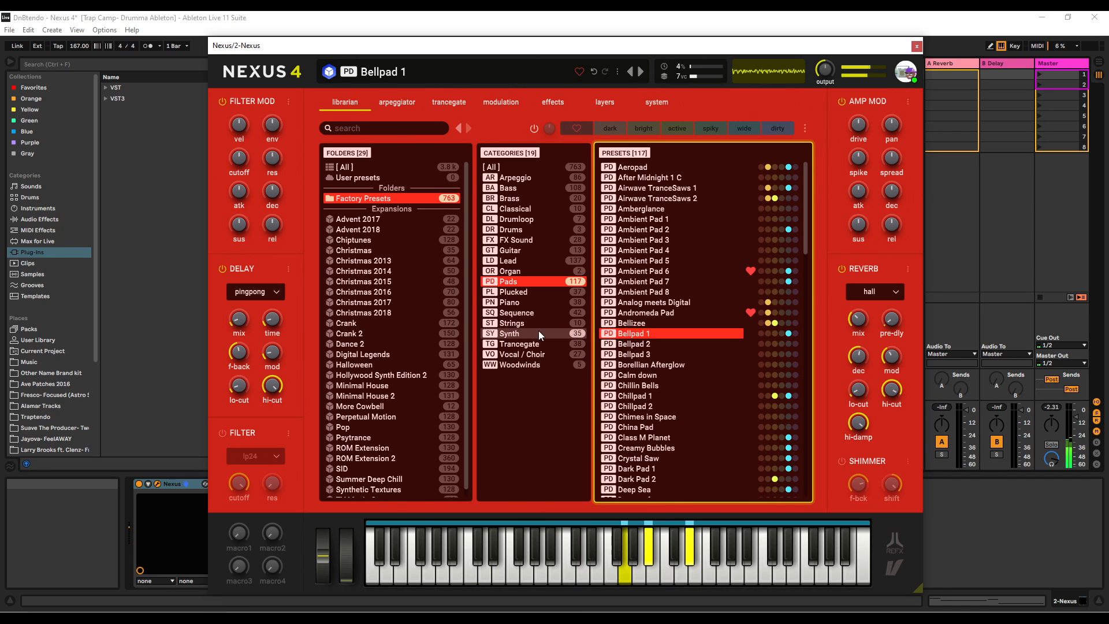
- Audition the factory arpeggio preset Benny Dance Seq A and the sequence presets Guitar Ballad 1 and Italo 80s, and load Computermusic
click(533, 293)
click(653, 240)
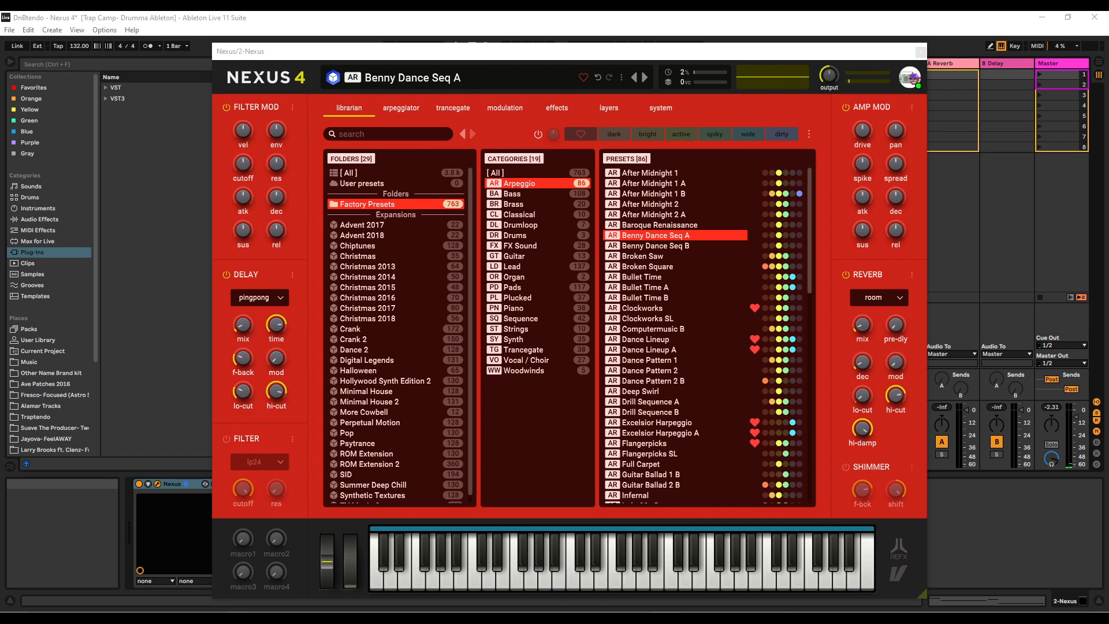
click(528, 320)
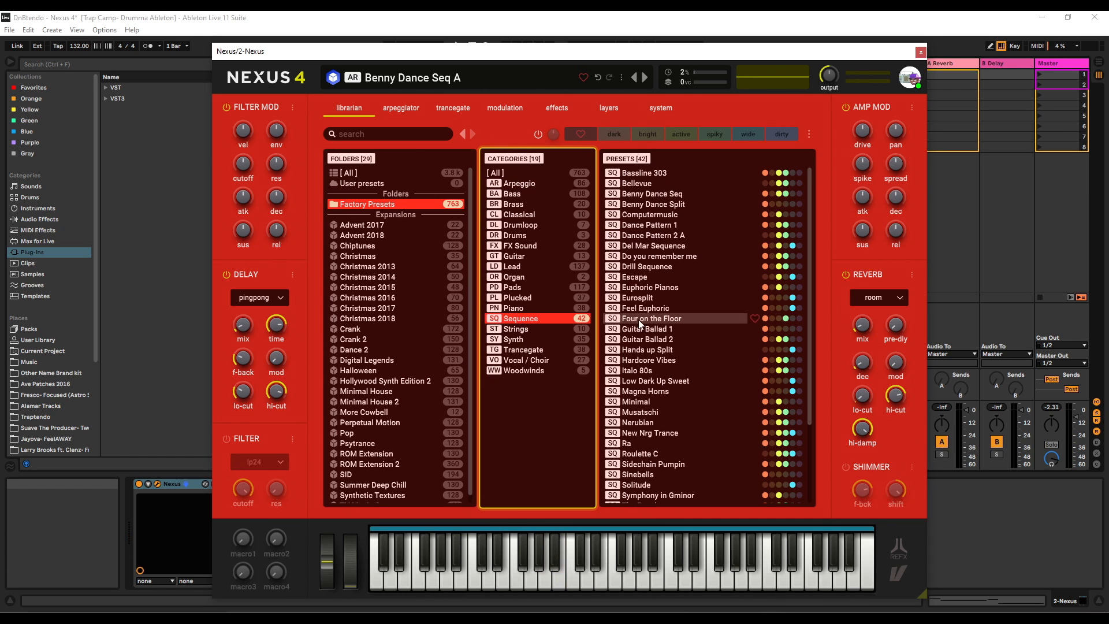
click(701, 325)
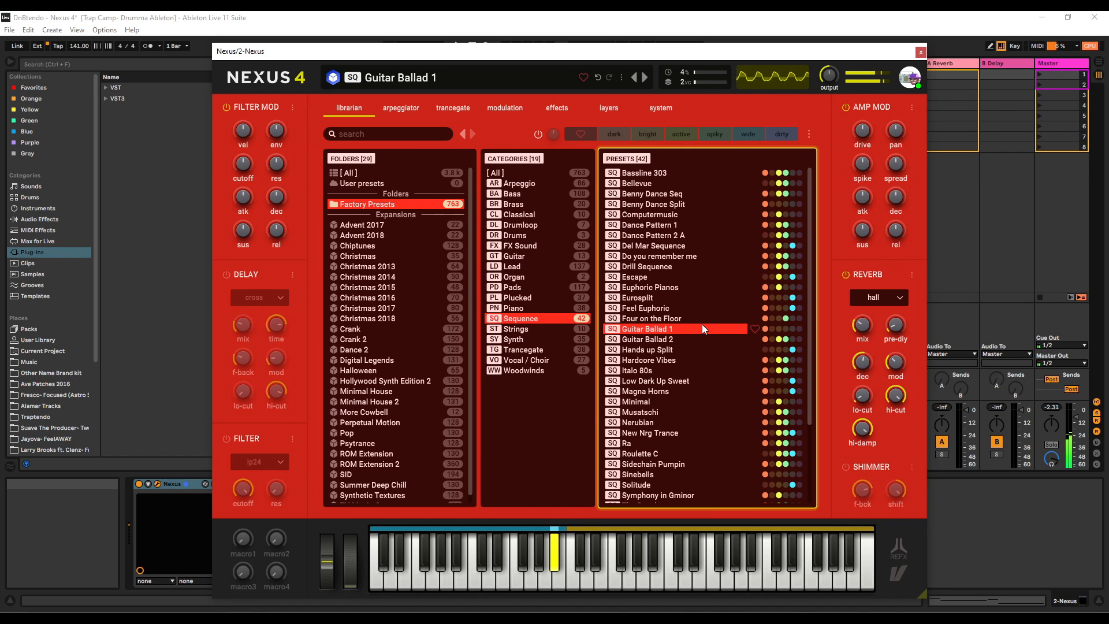
click(677, 371)
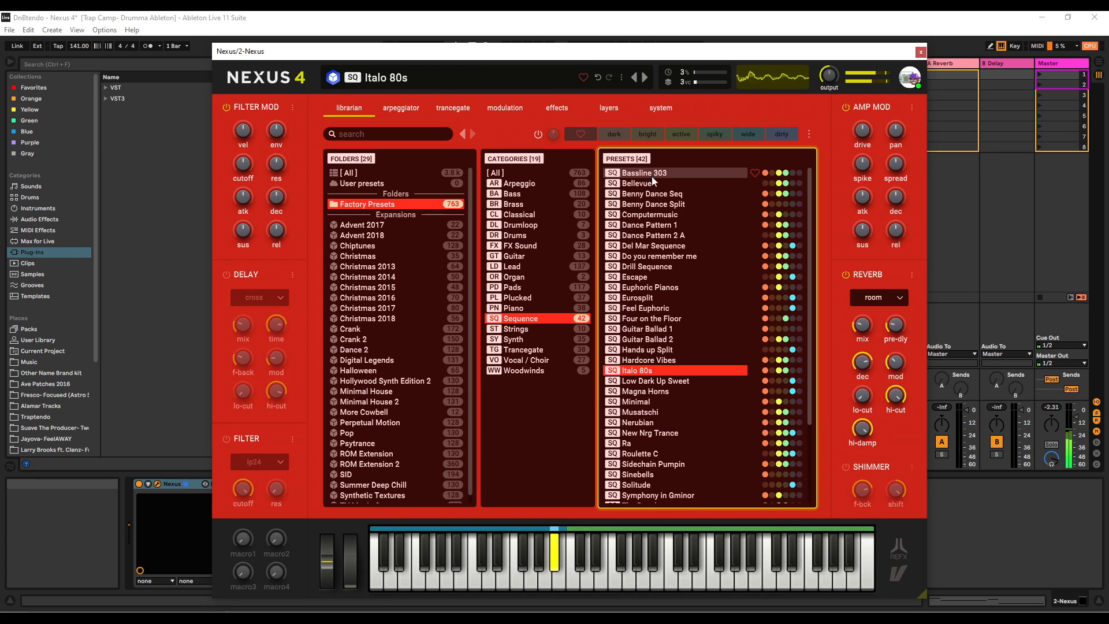
click(651, 214)
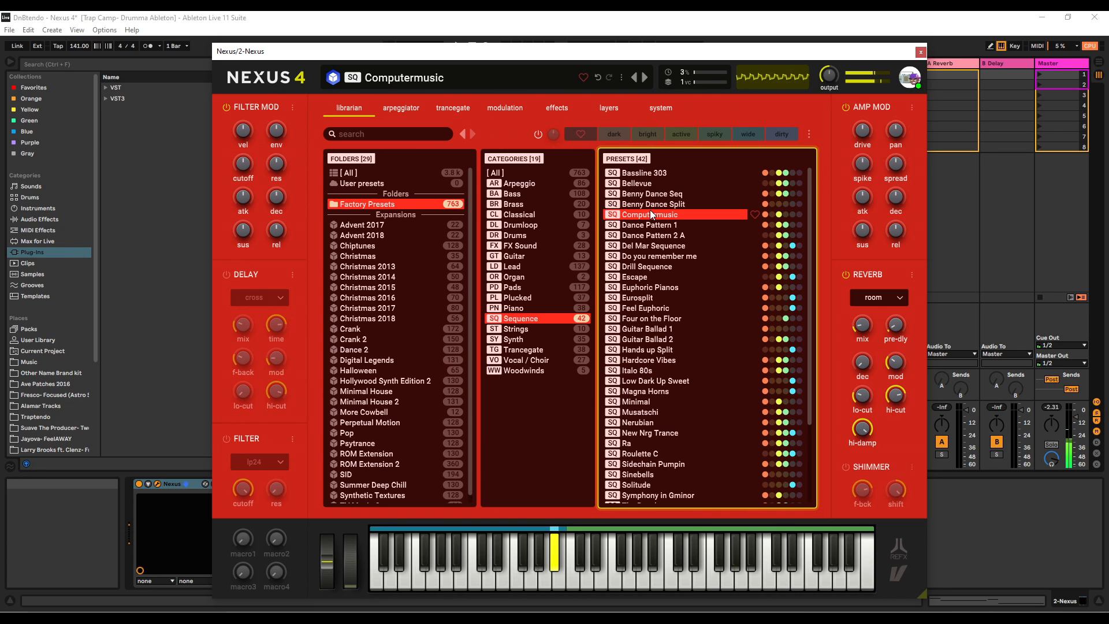
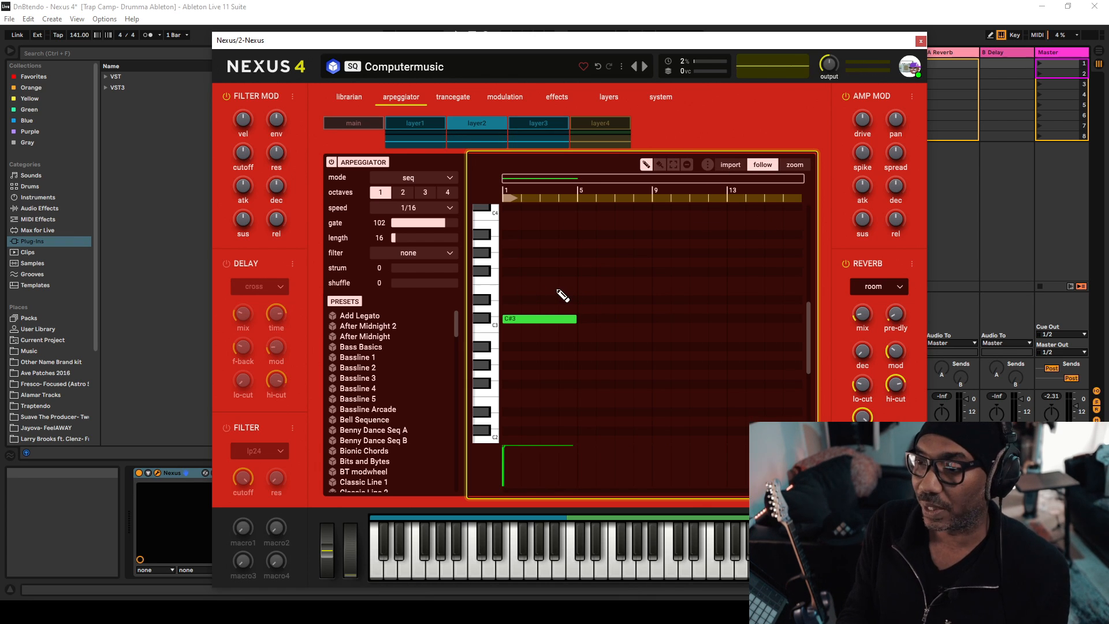
- Draw F#3 and A#3 notes spanning the first four steps of layer2's arpeggiator, and a longer D#3 note starting at step 5
click(508, 272)
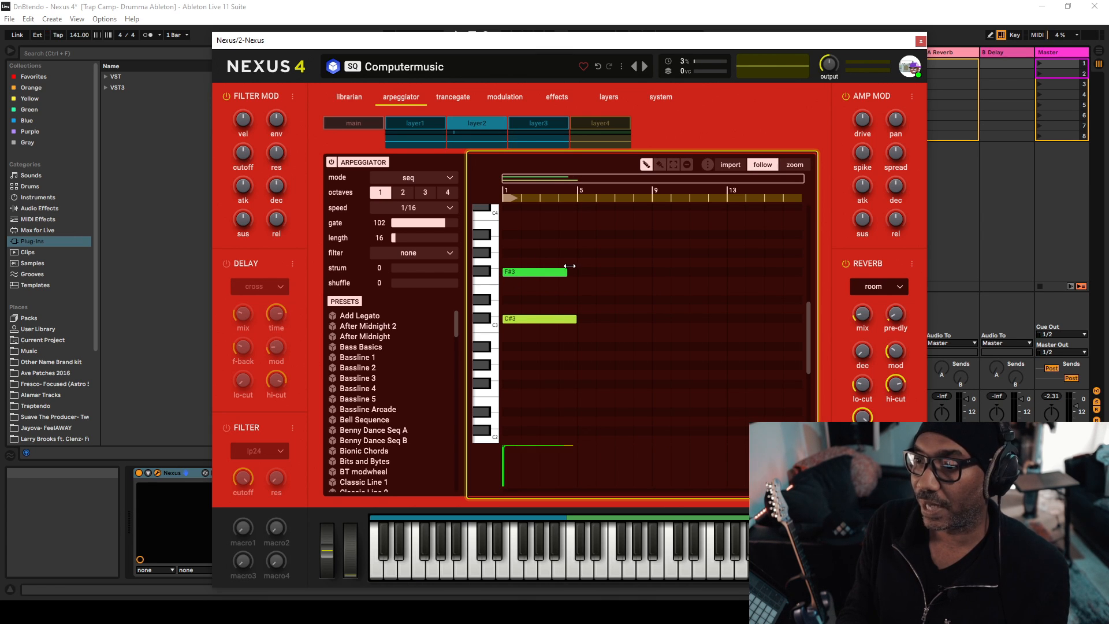
click(507, 234)
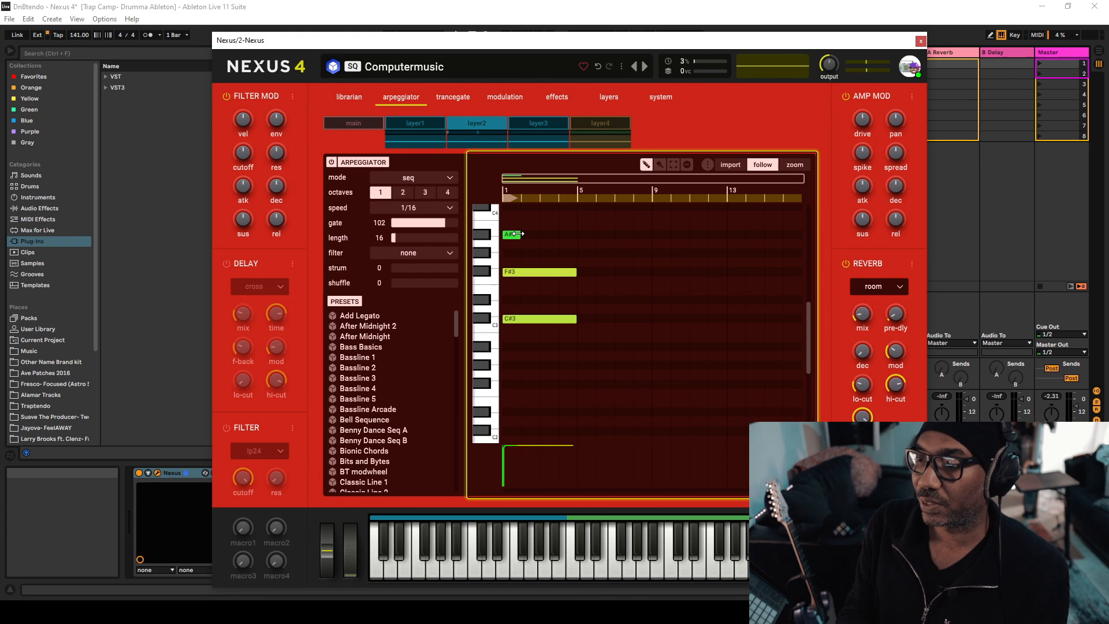
drag(515, 234, 576, 235)
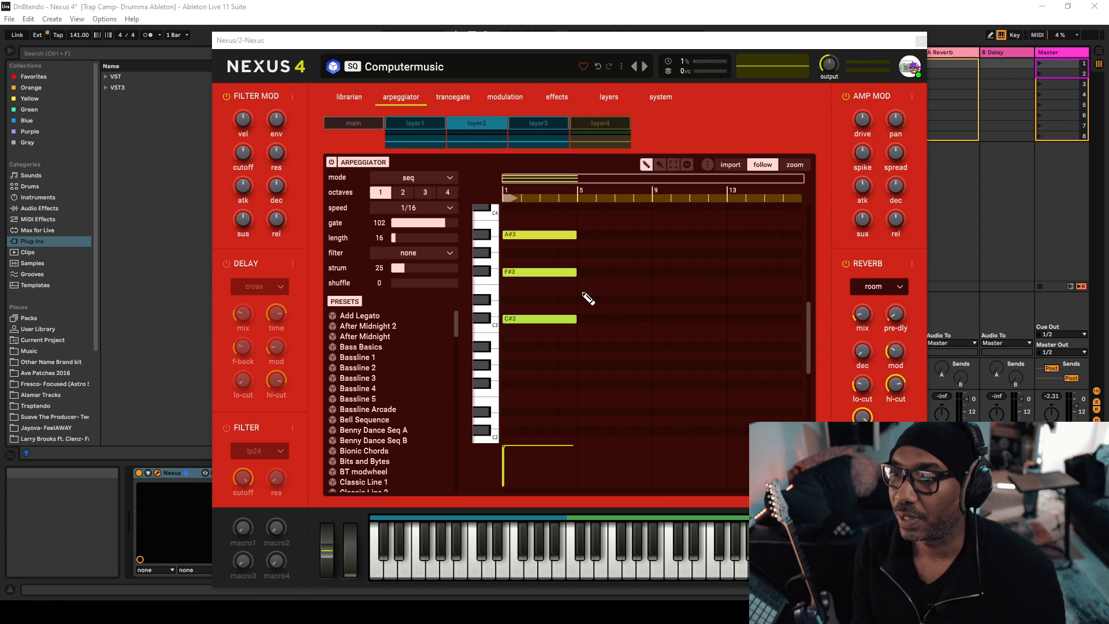
click(618, 299)
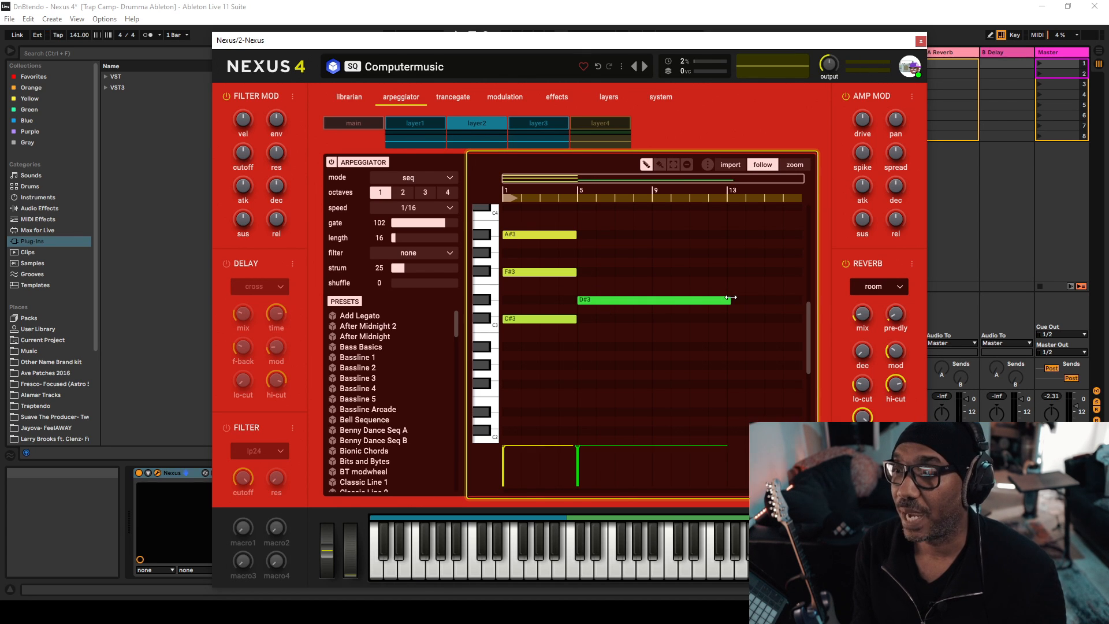
click(458, 101)
click(417, 96)
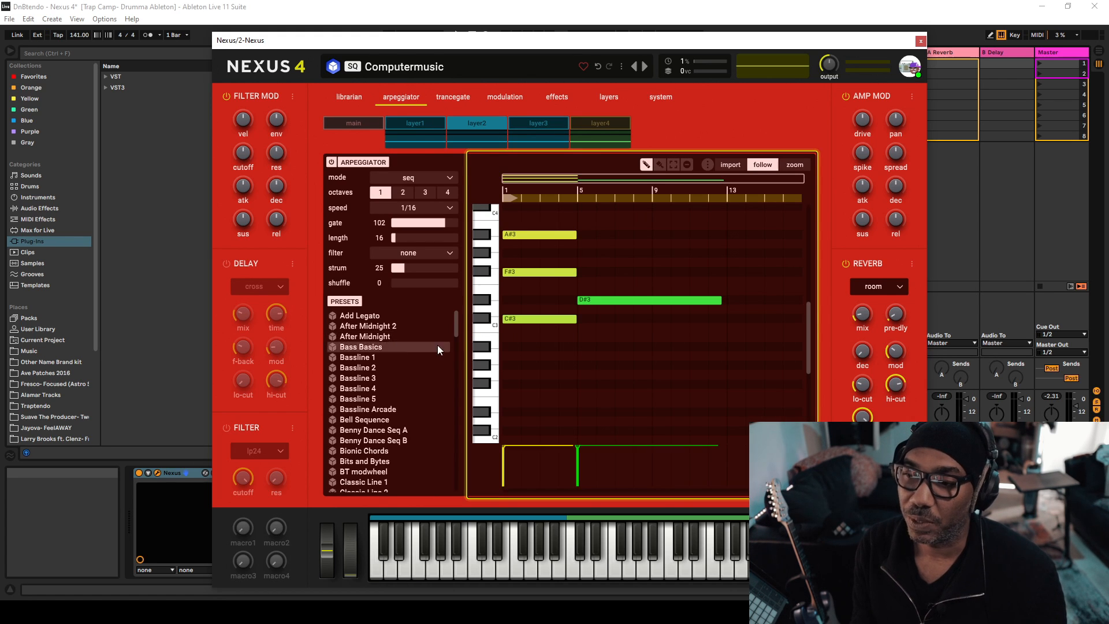
- Try the arpeggiator presets After Midnight 2, Bassline 4, Propane and Sharp Style on layer2, and load Velo Guitar
click(379, 327)
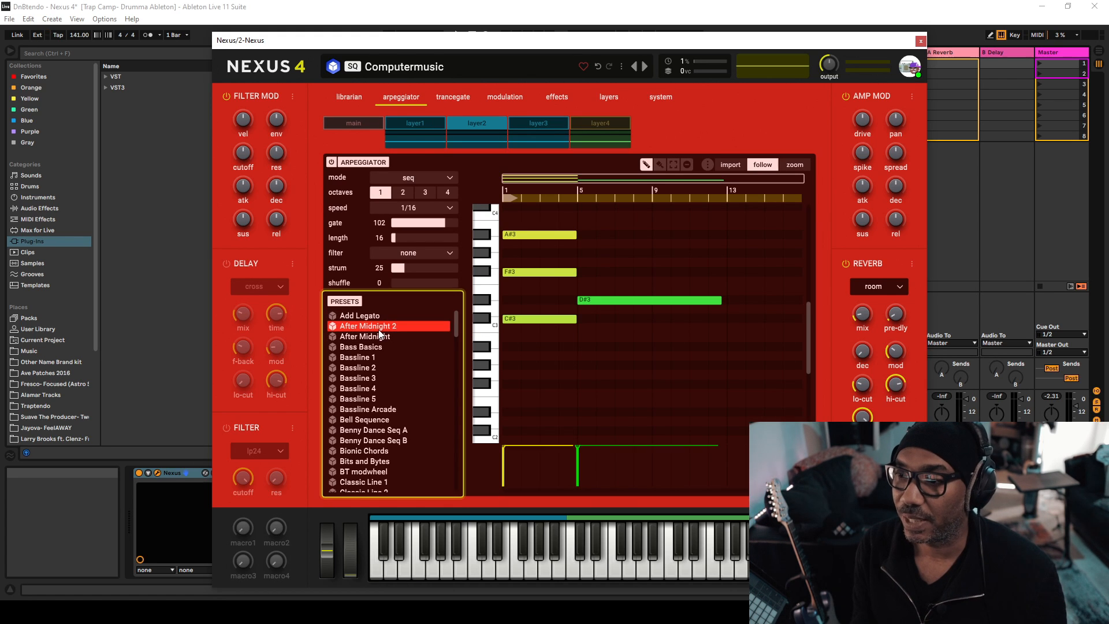
click(387, 388)
scroll(387, 387, down, 15)
click(387, 388)
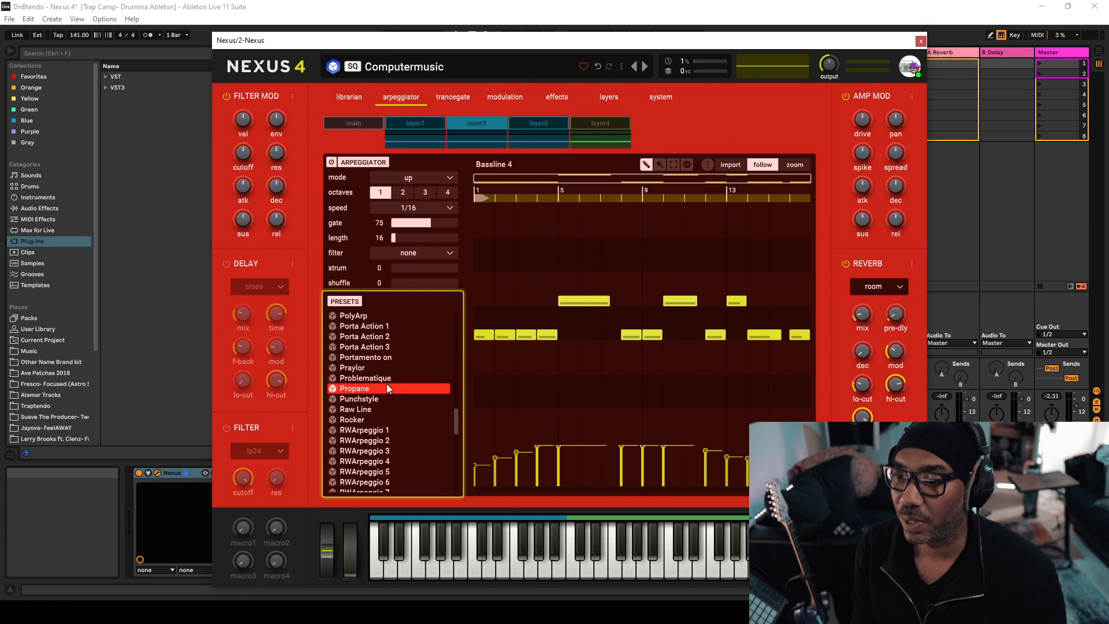
scroll(386, 383, down, 10)
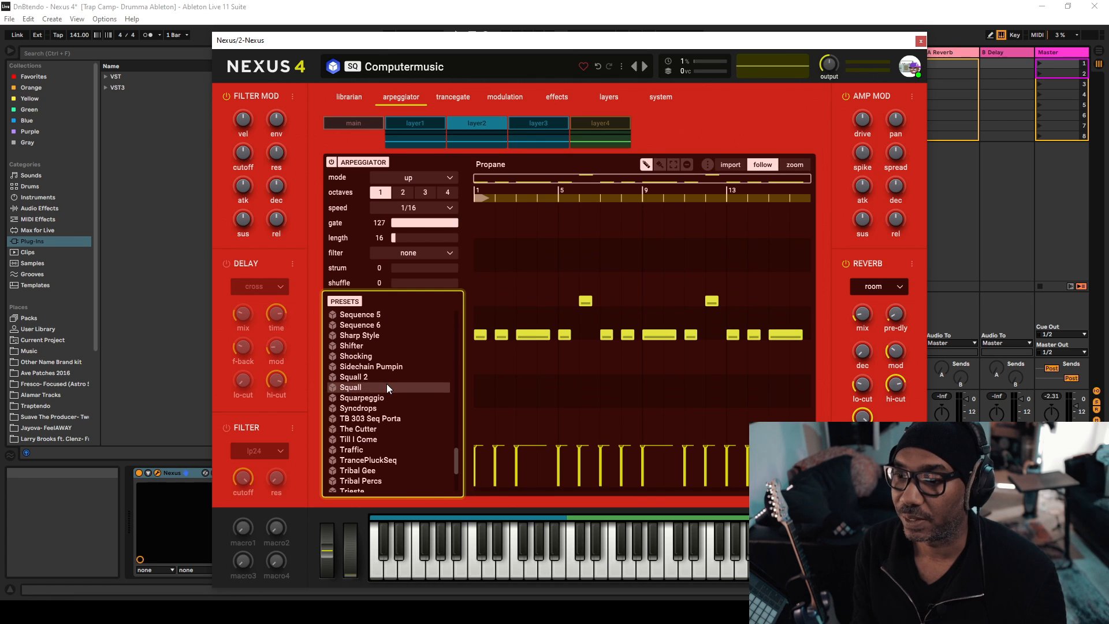
click(377, 335)
scroll(376, 335, down, 4)
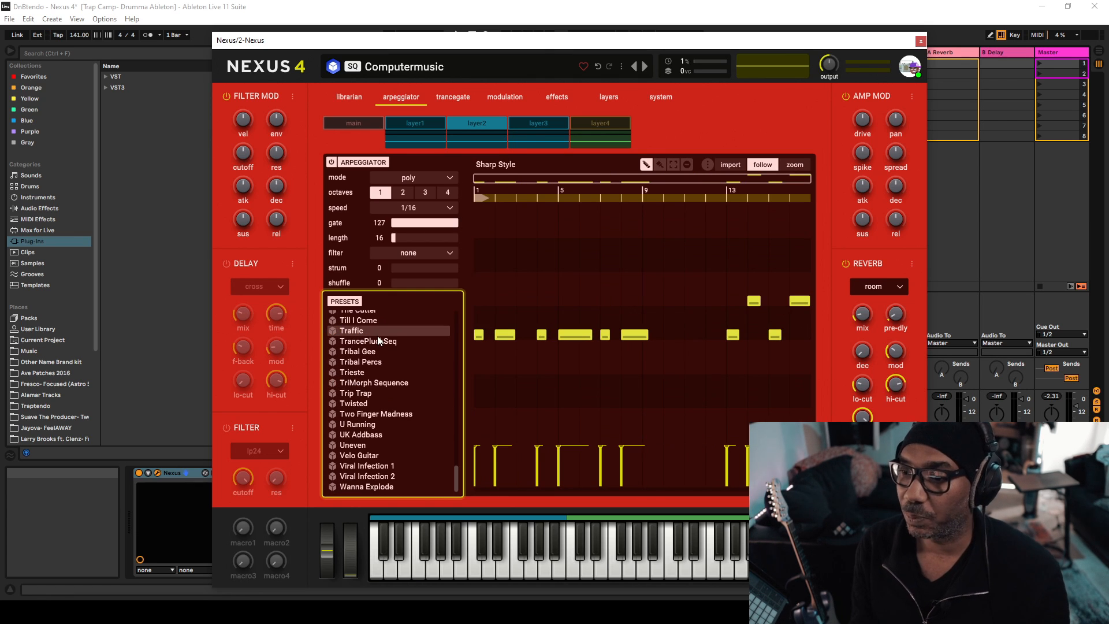
click(383, 459)
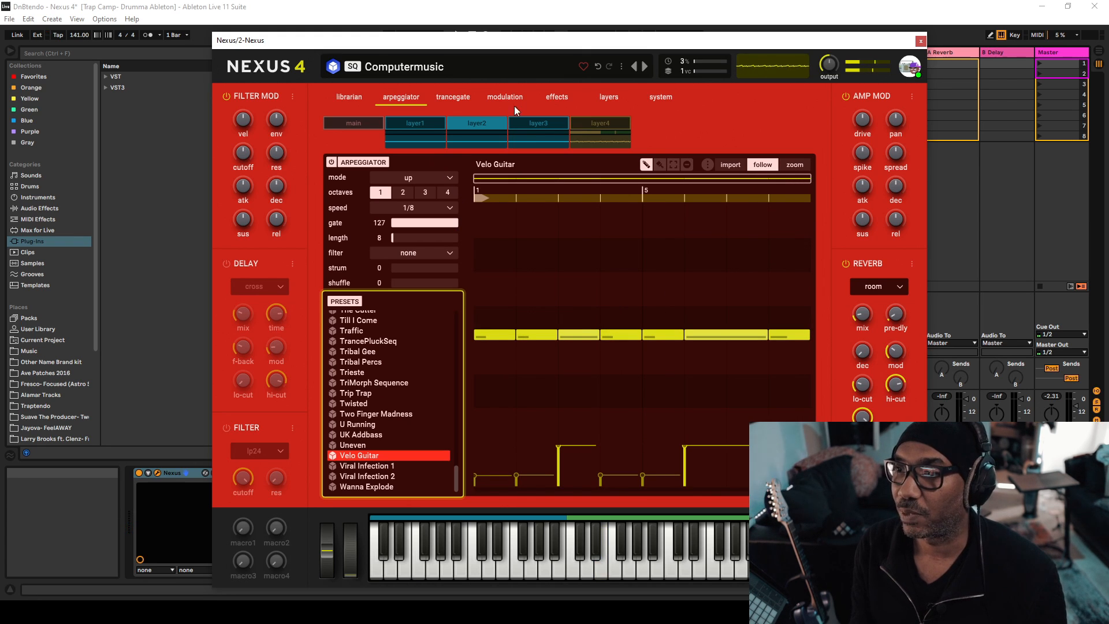
- View the trance gate, modulation and effects settings of the Computermusic preset
click(455, 100)
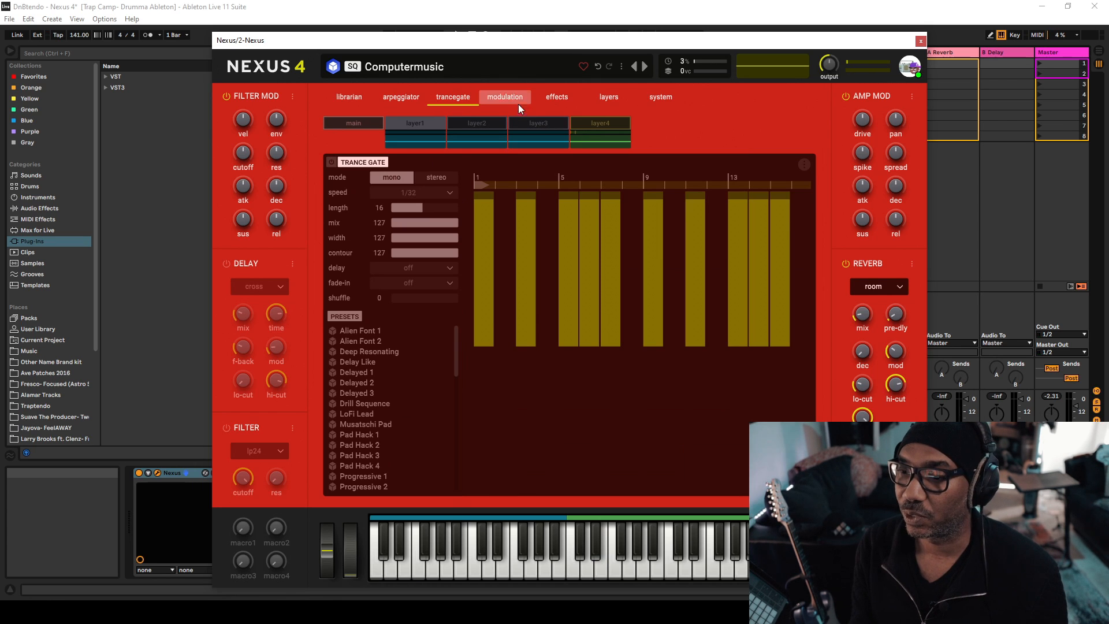
click(504, 96)
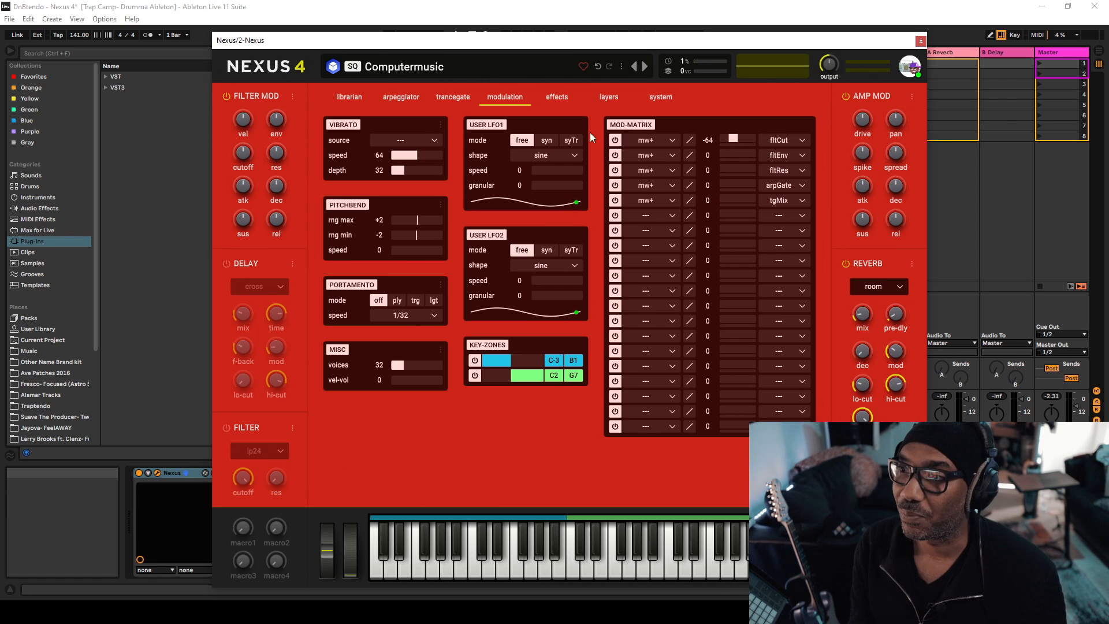
click(556, 104)
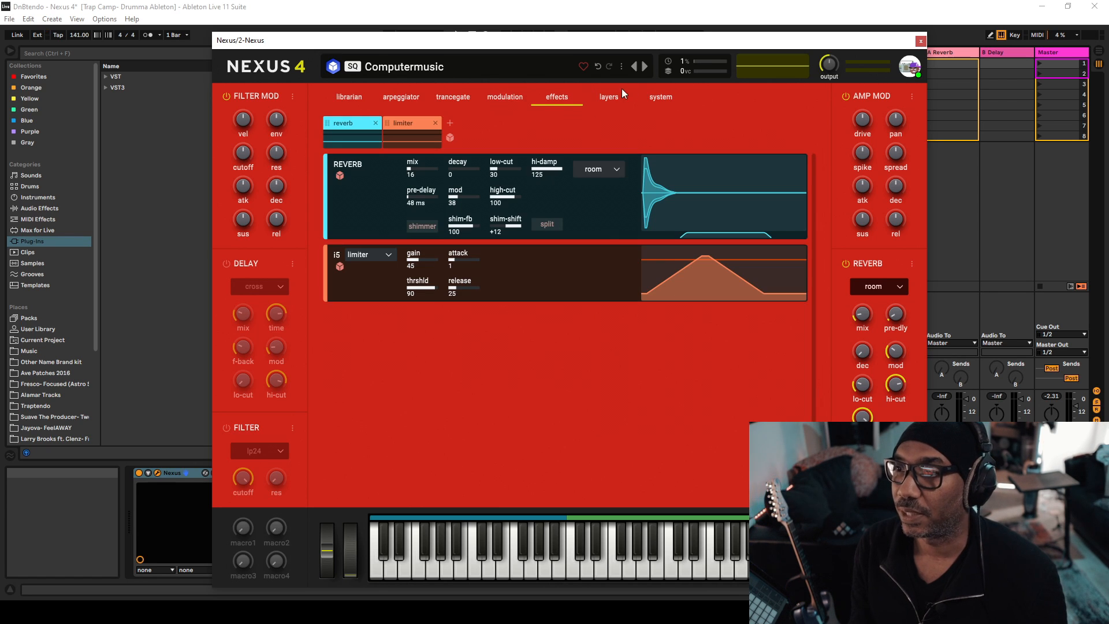
- Add insert3 to the effects chain and view the effect types available for it
click(449, 123)
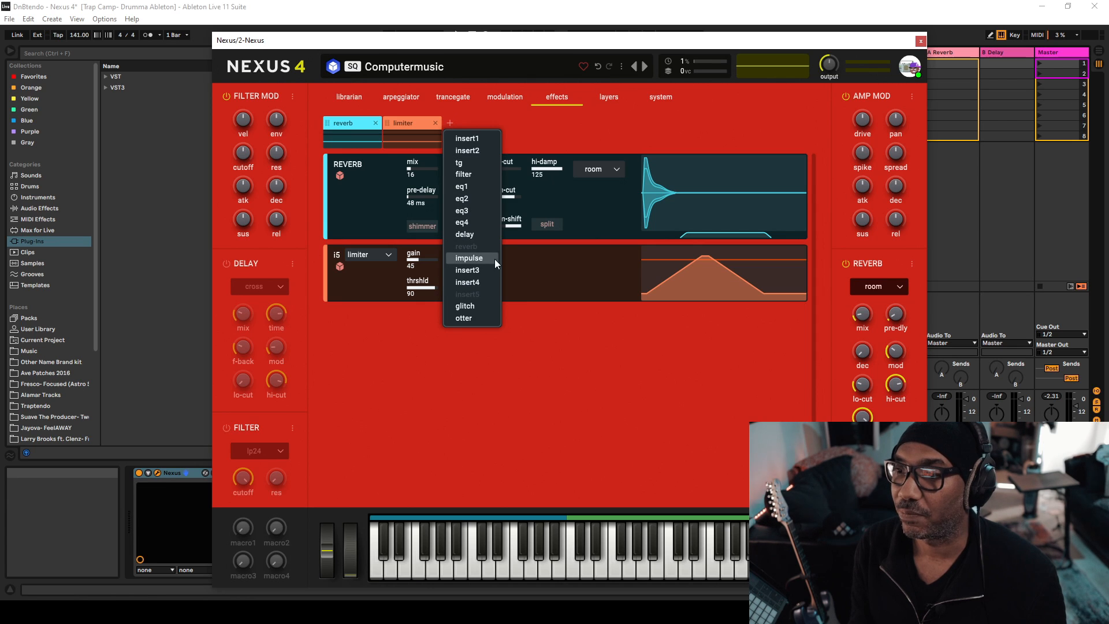
click(479, 270)
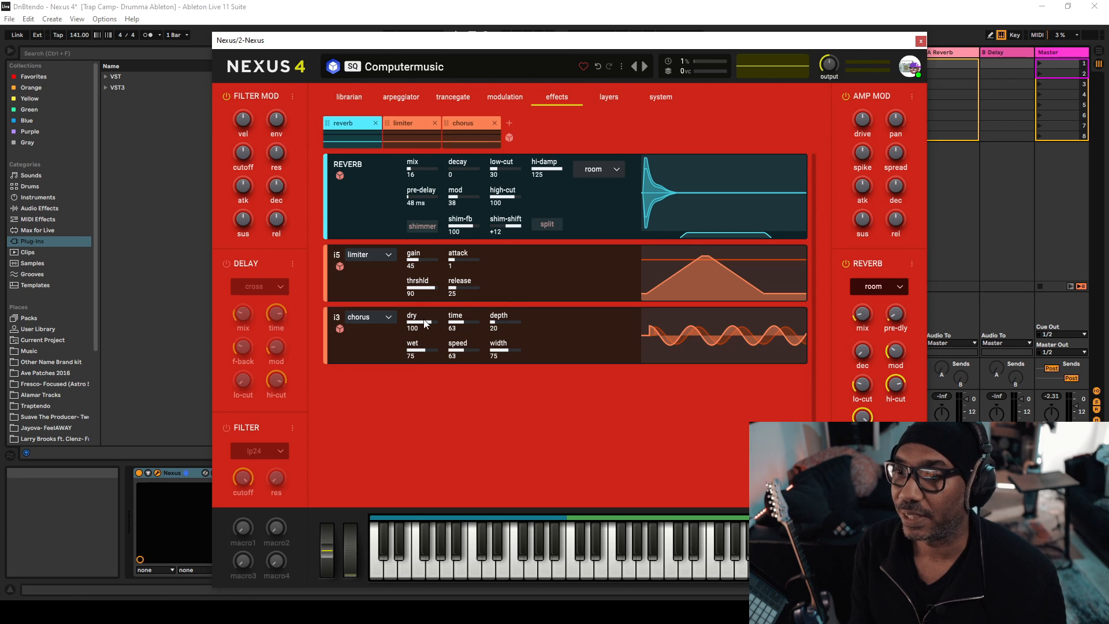
click(390, 318)
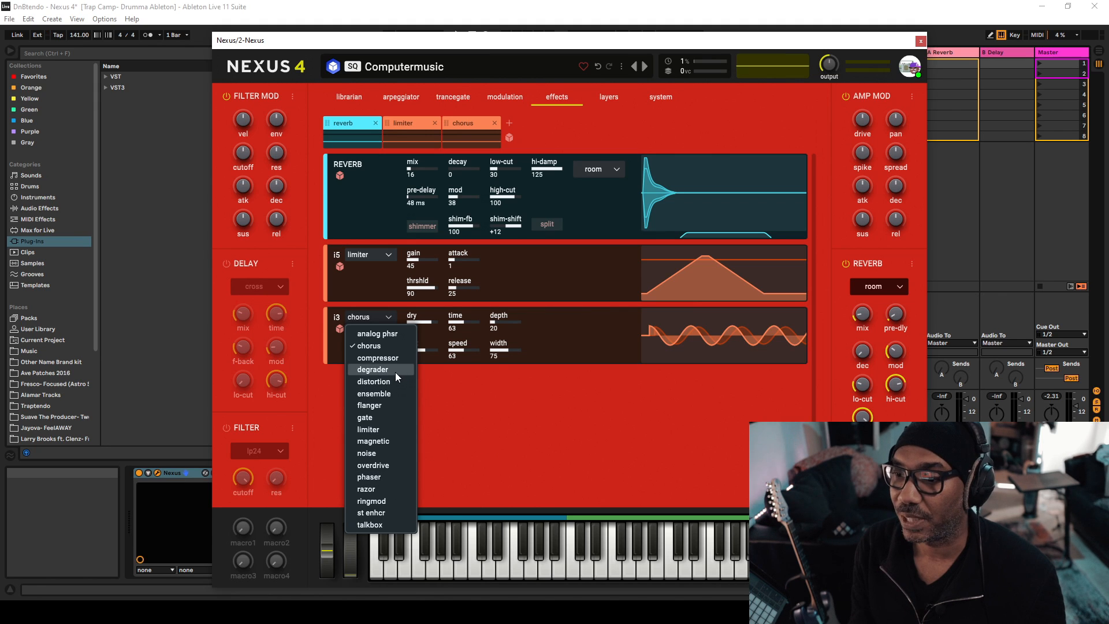
click(478, 443)
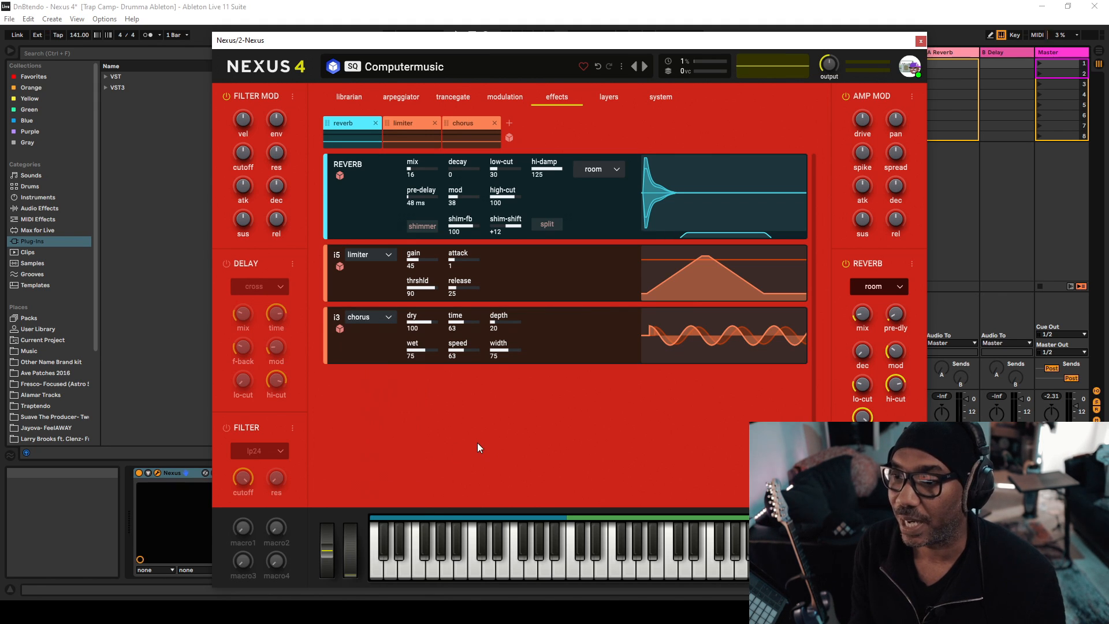
- Show the preset's layers and label layer1 as brass
click(611, 104)
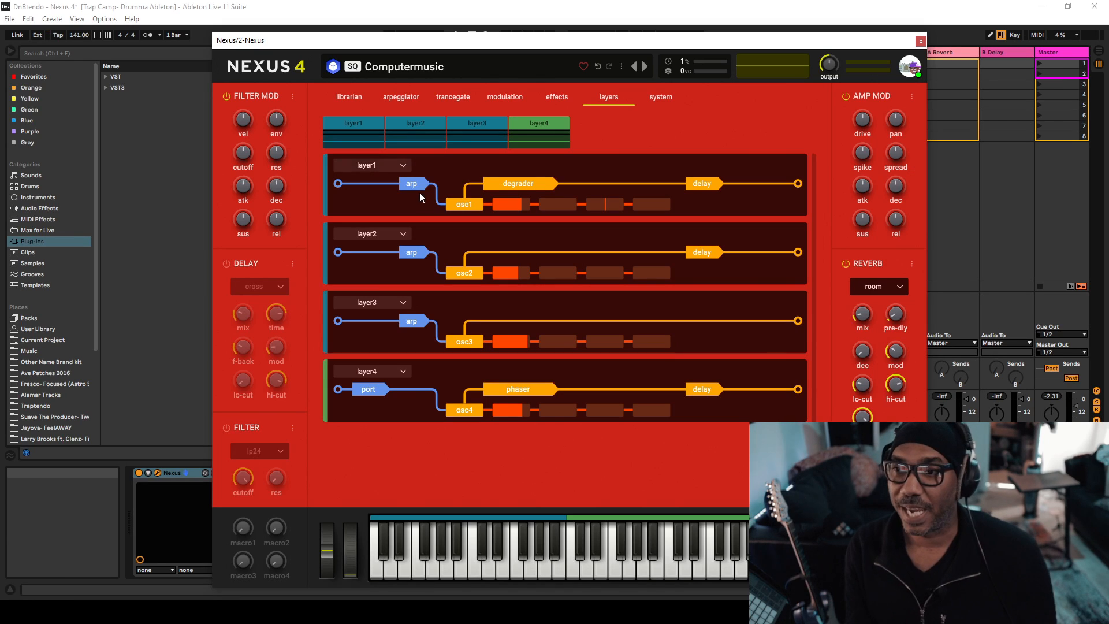
click(402, 167)
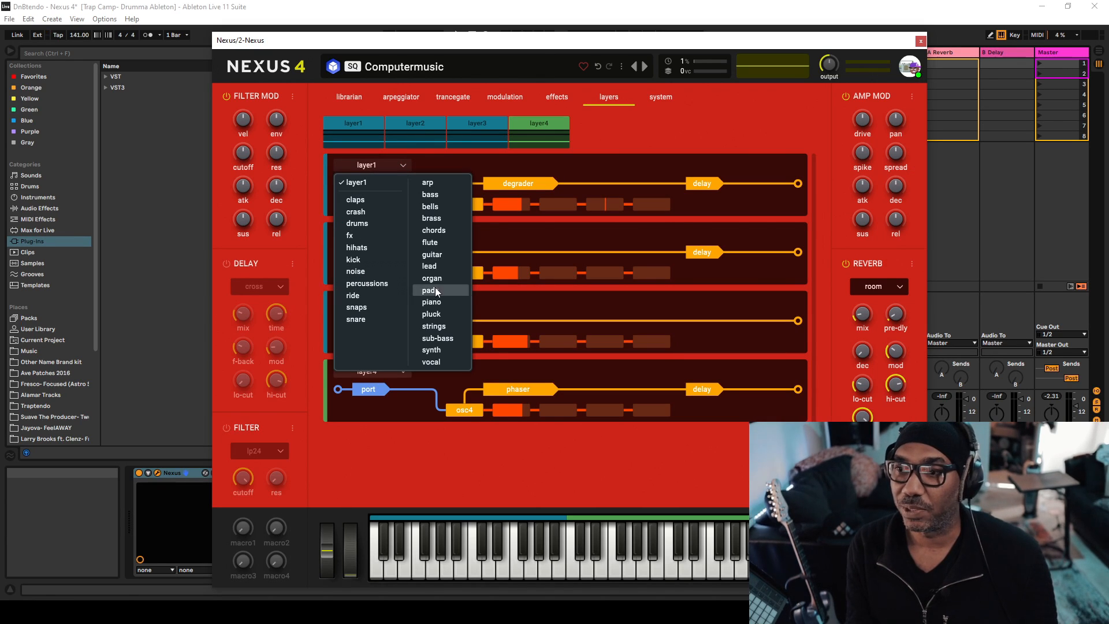
click(441, 223)
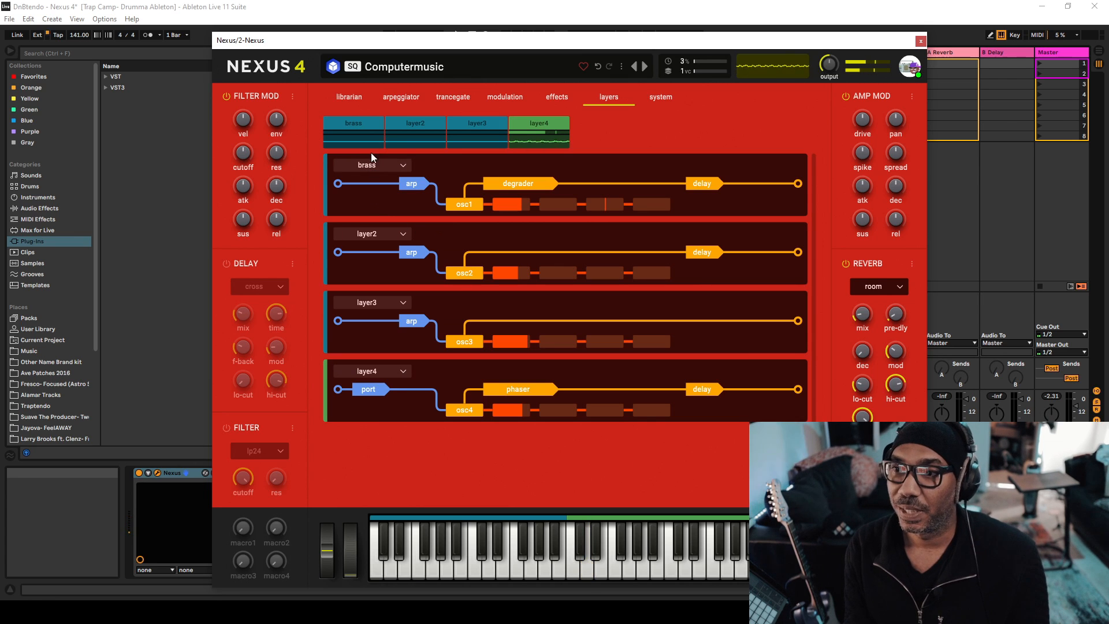
- Switch off the brass layer, layer2 and layer3, toggle layer4 off and on, and switch layer3 and layer2 back on
click(365, 120)
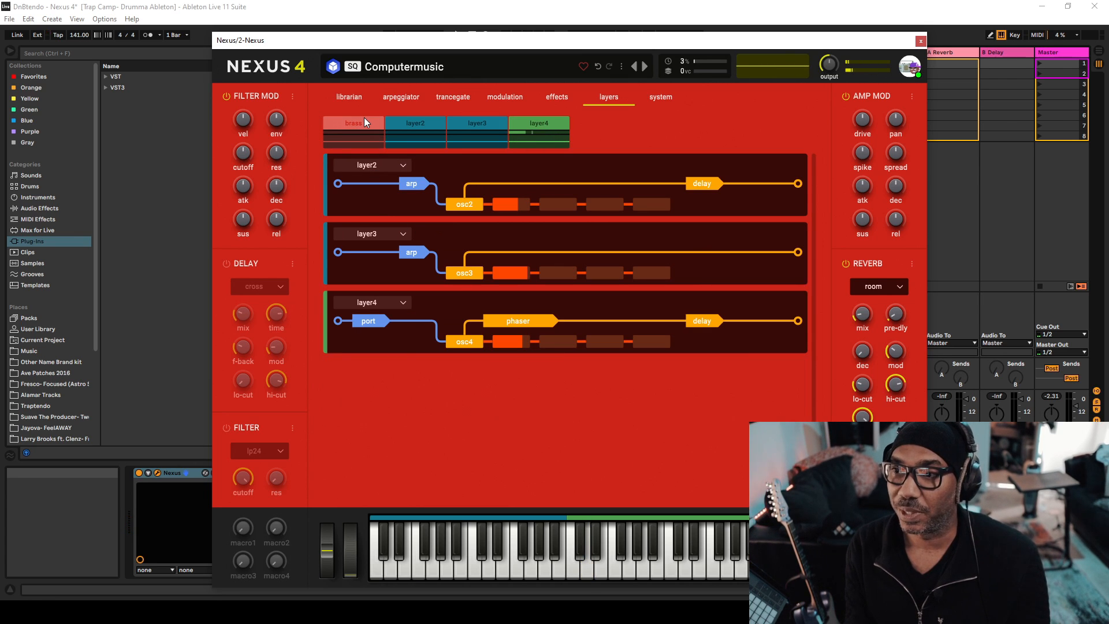
mouse_move(519, 202)
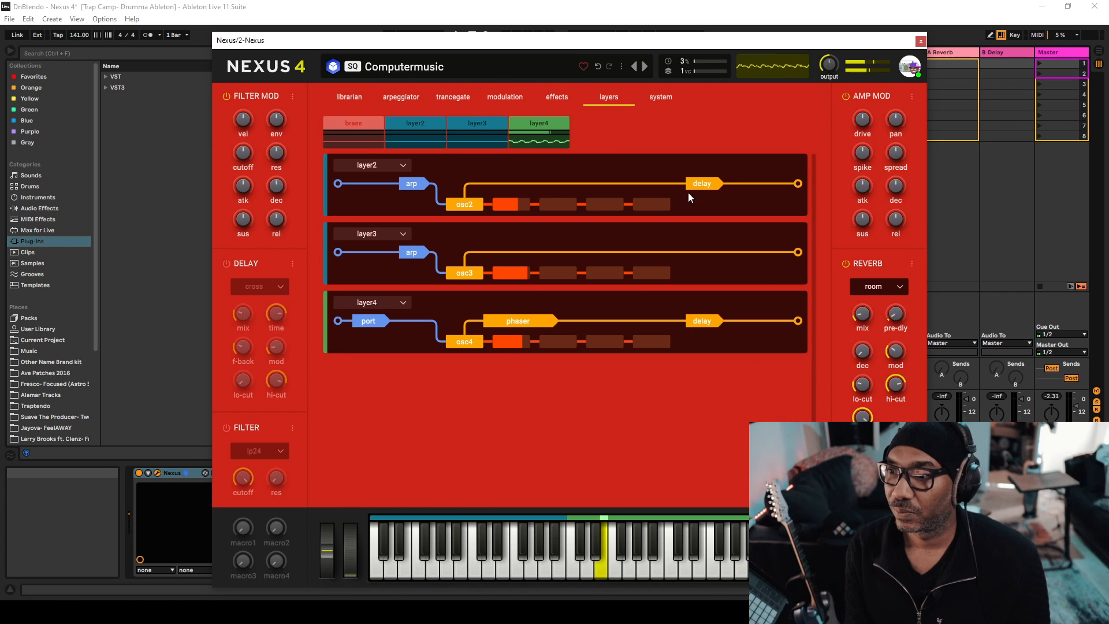
click(404, 120)
click(483, 124)
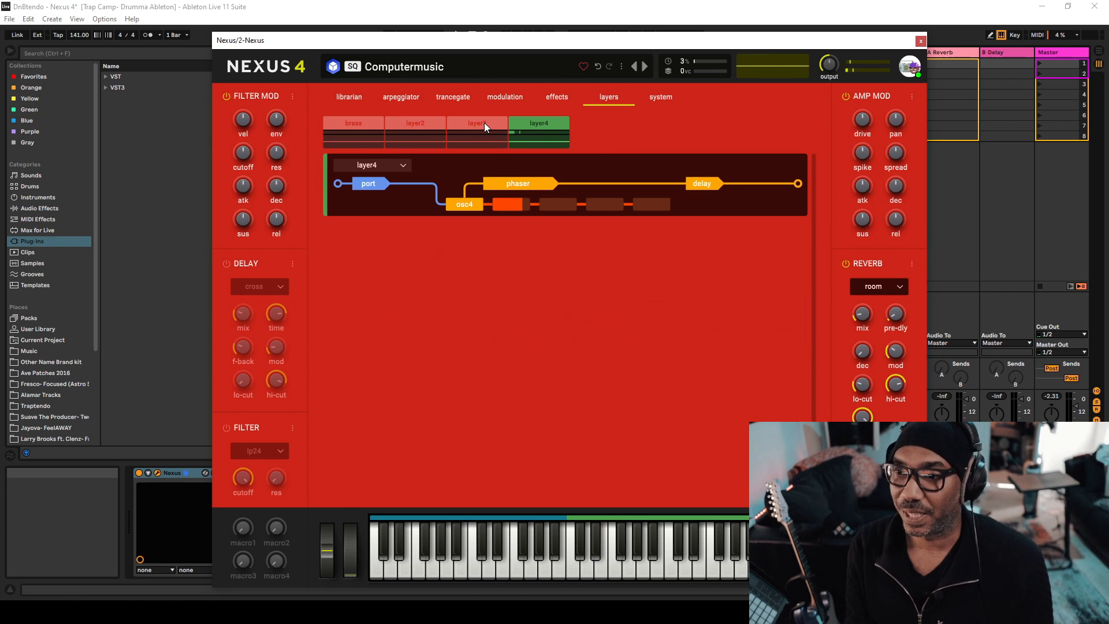
click(528, 122)
click(528, 122)
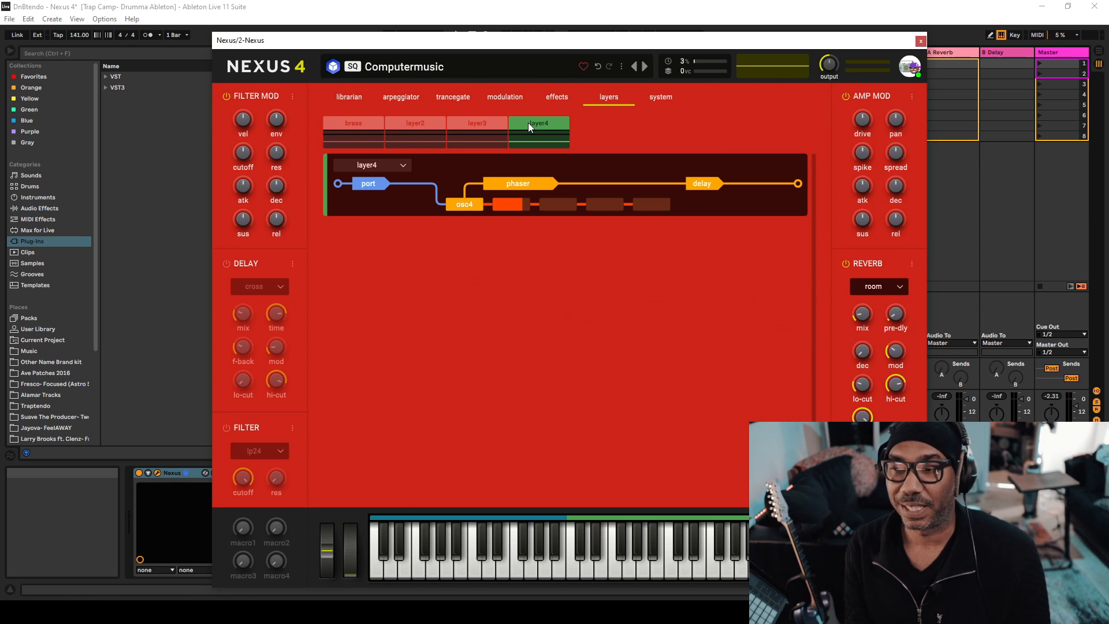
click(464, 125)
click(433, 122)
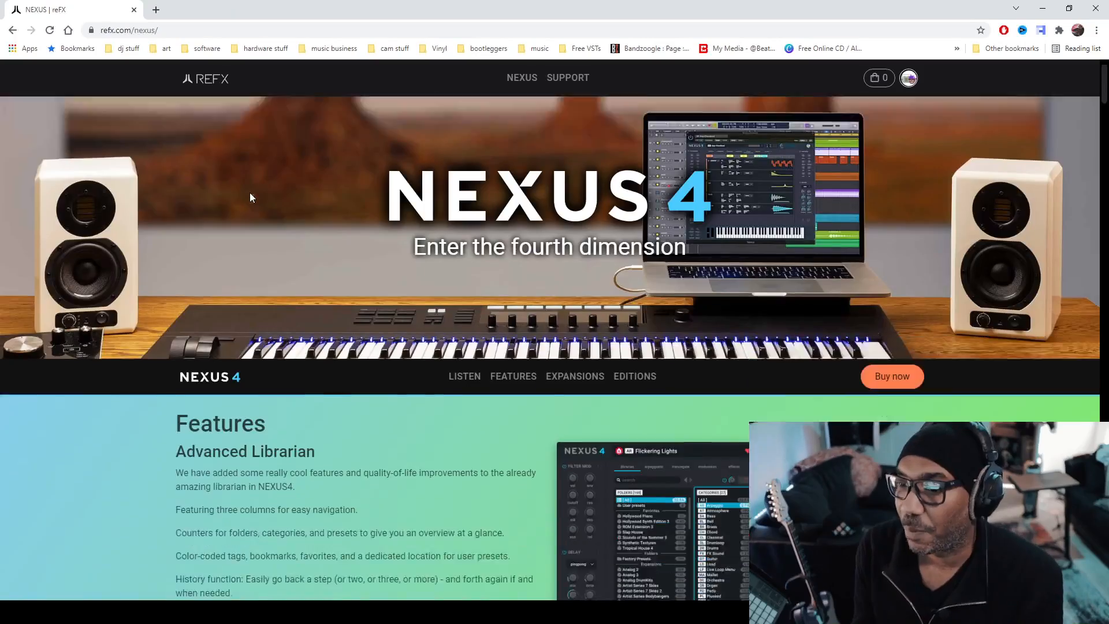
- Switch to the reFX NEXUS page in Chrome and examine the Nexus 4 features and the expansions on offer
scroll(250, 192, down, 5)
scroll(250, 192, up, 5)
scroll(565, 405, down, 2)
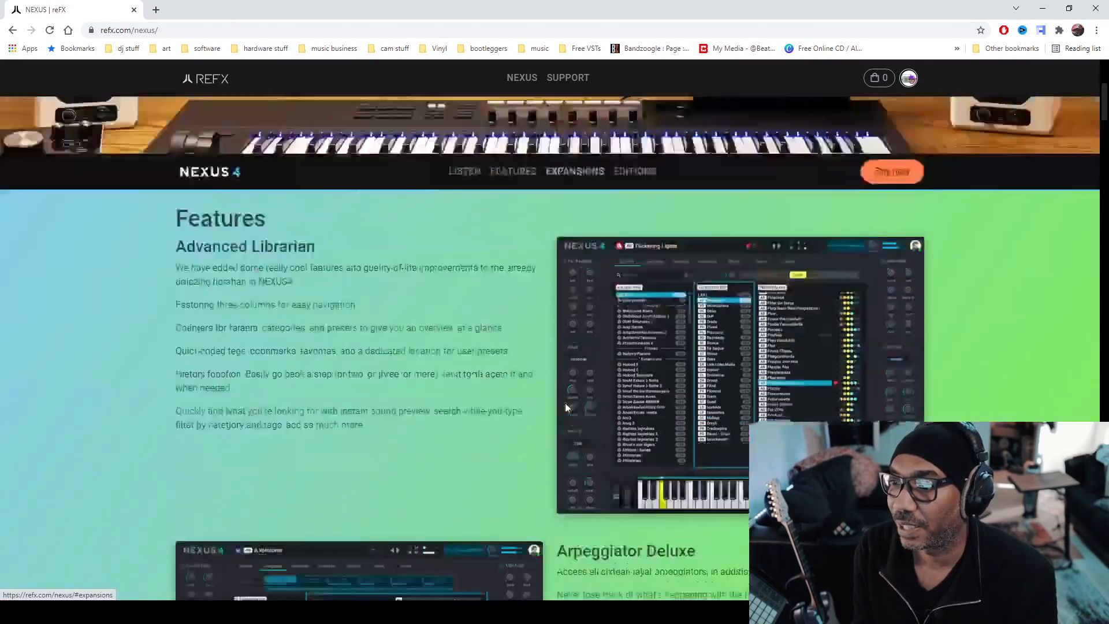
scroll(128, 371, down, 1)
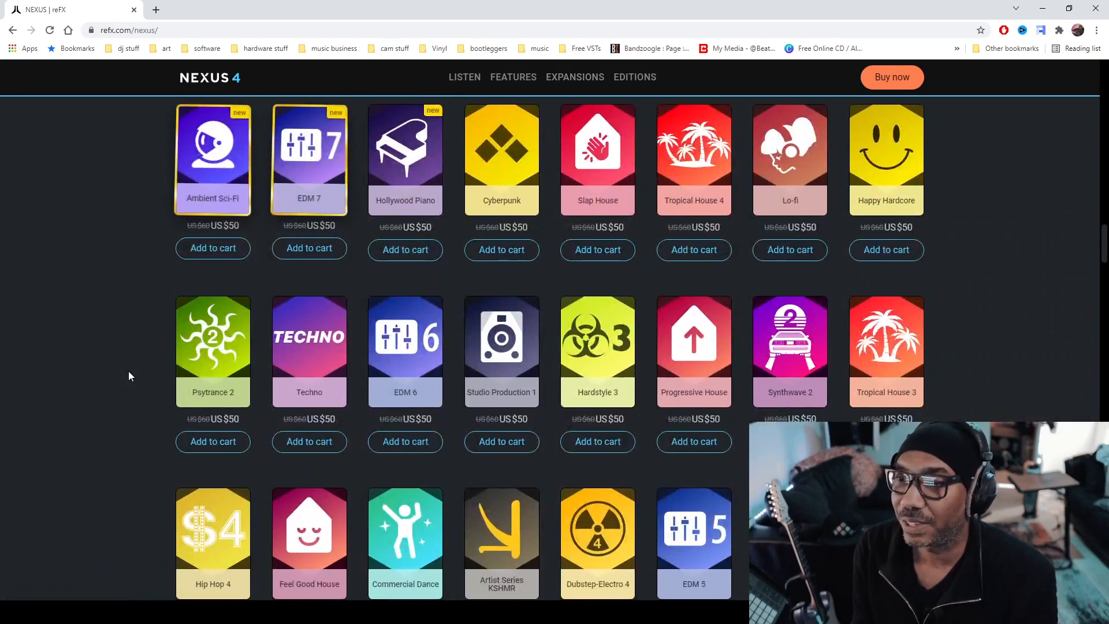
scroll(128, 370, up, 1)
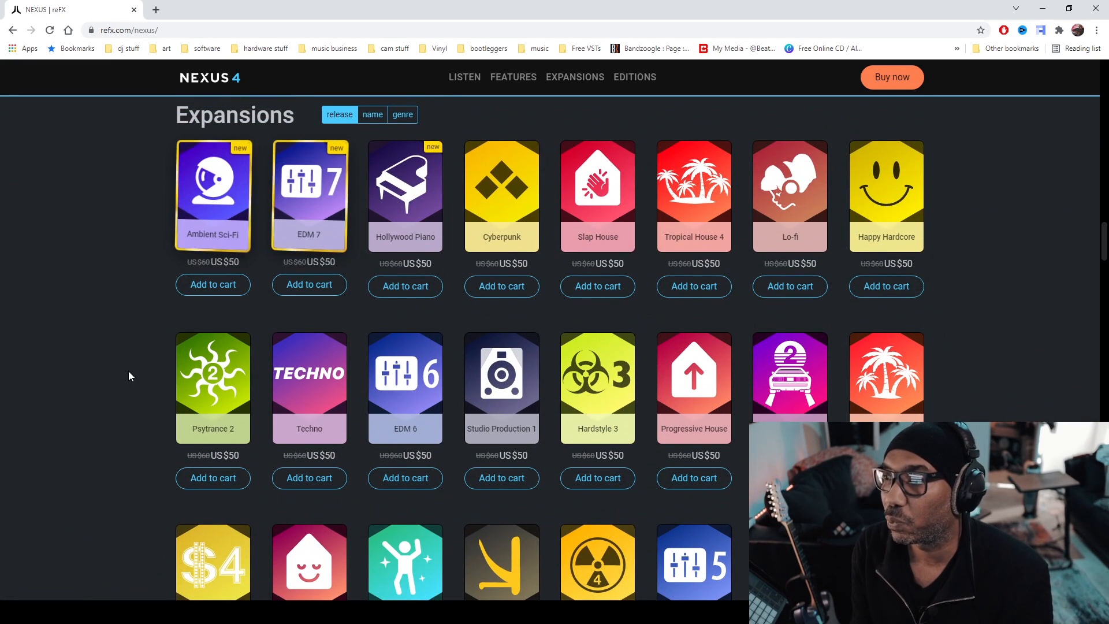
scroll(128, 370, down, 10)
scroll(128, 371, down, 1)
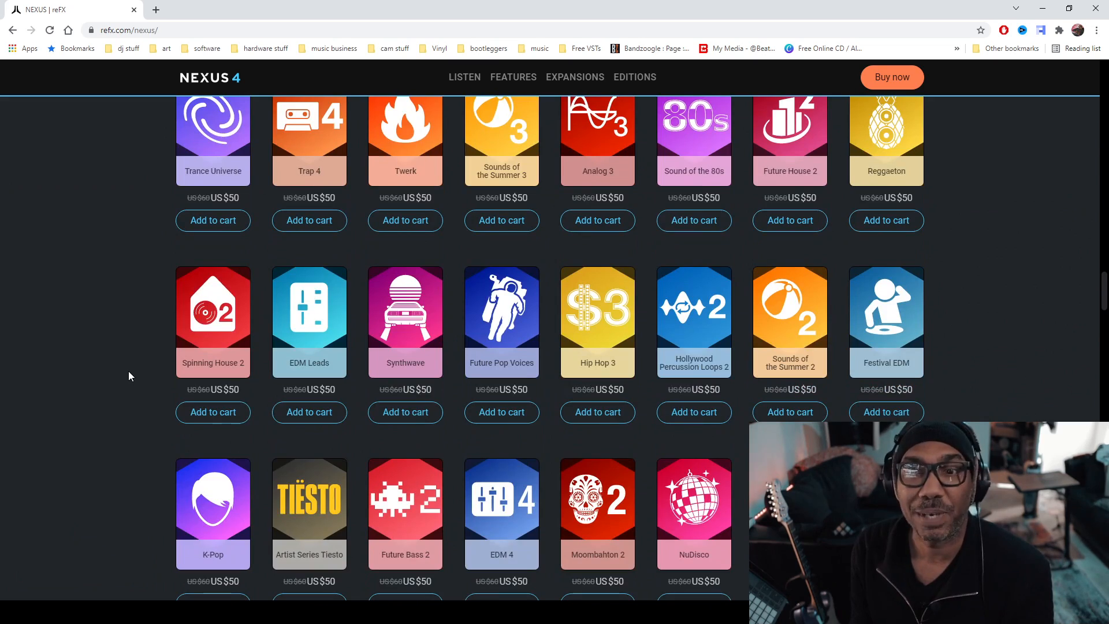
- Look through the expansions on the reFX NEXUS page, including the older legacy packs, and return to the Nexus 4 feature descriptions
scroll(128, 371, down, 11)
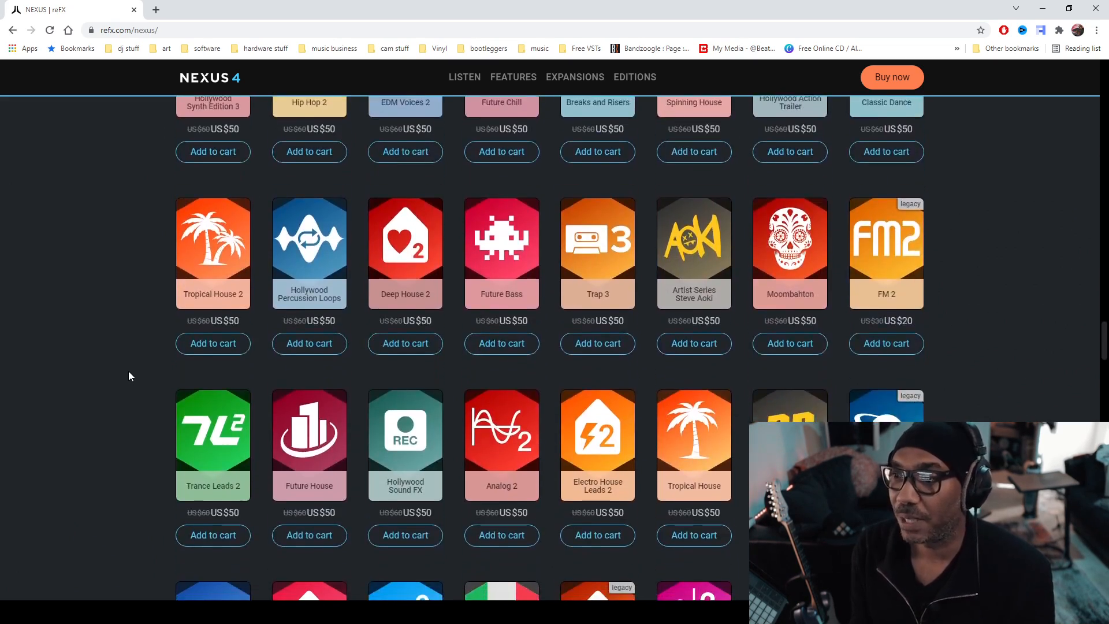
scroll(129, 371, down, 15)
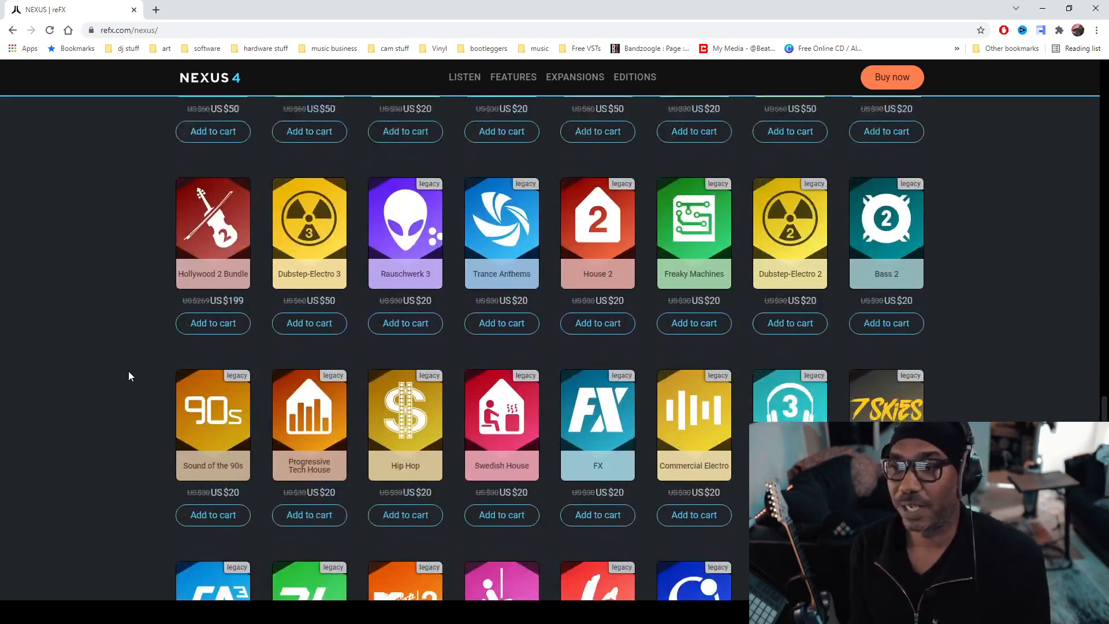
scroll(128, 370, down, 2)
scroll(128, 370, up, 16)
scroll(128, 373, up, 20)
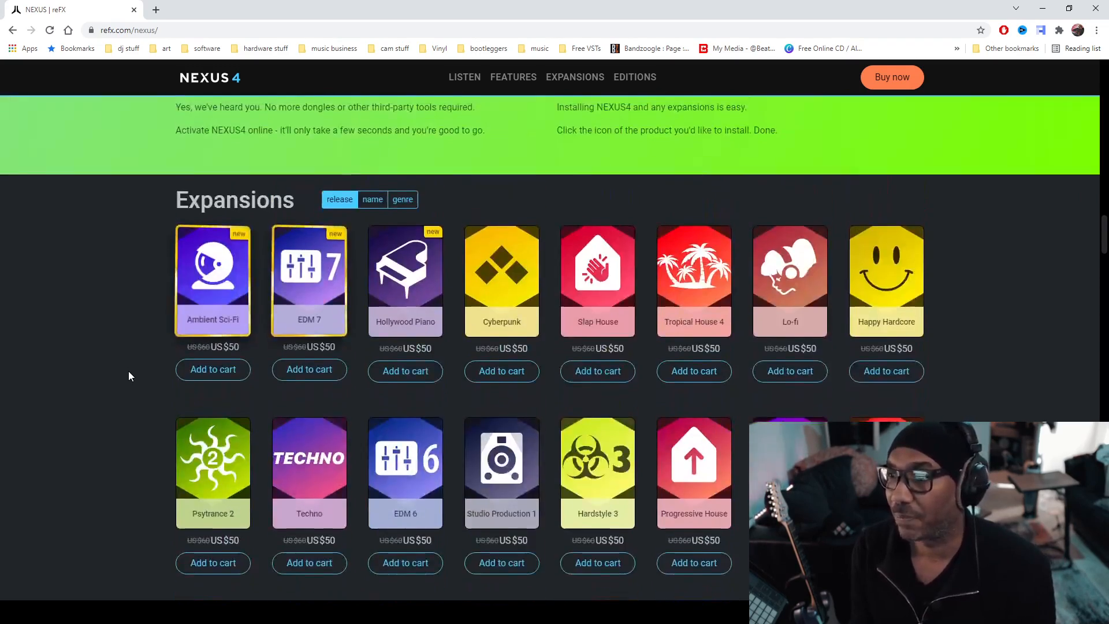
scroll(128, 371, up, 1)
scroll(804, 352, up, 5)
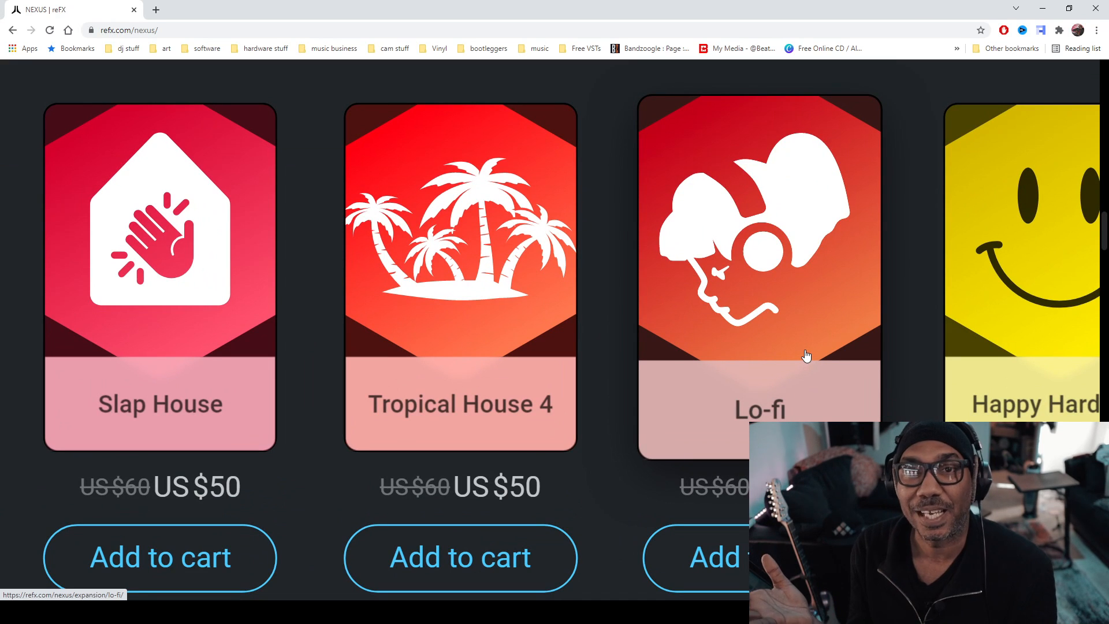
scroll(806, 355, down, 5)
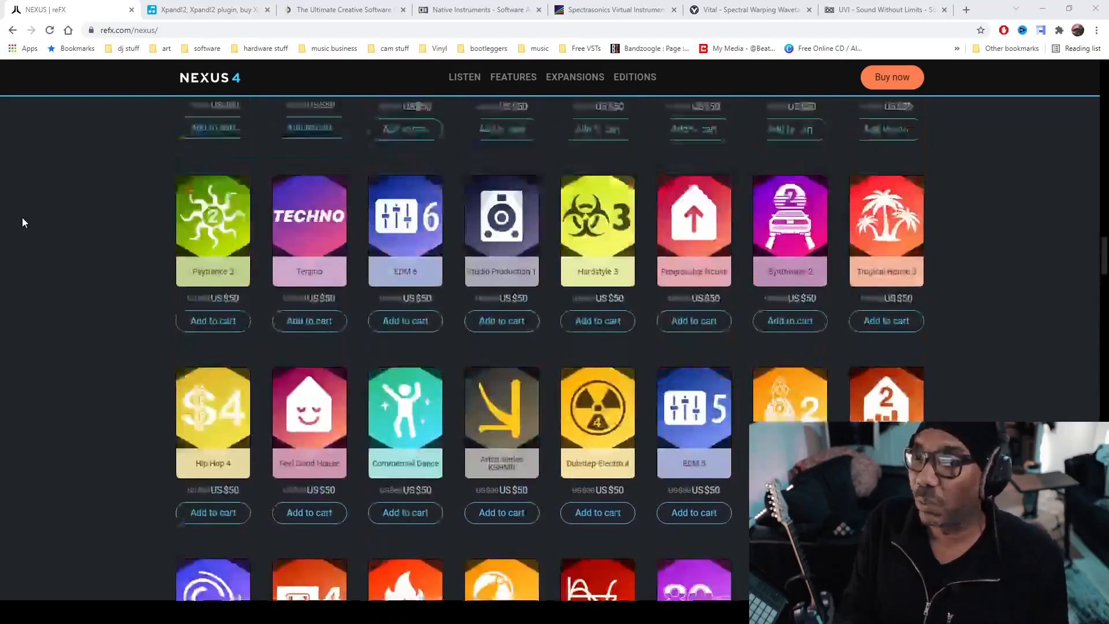
scroll(22, 222, up, 15)
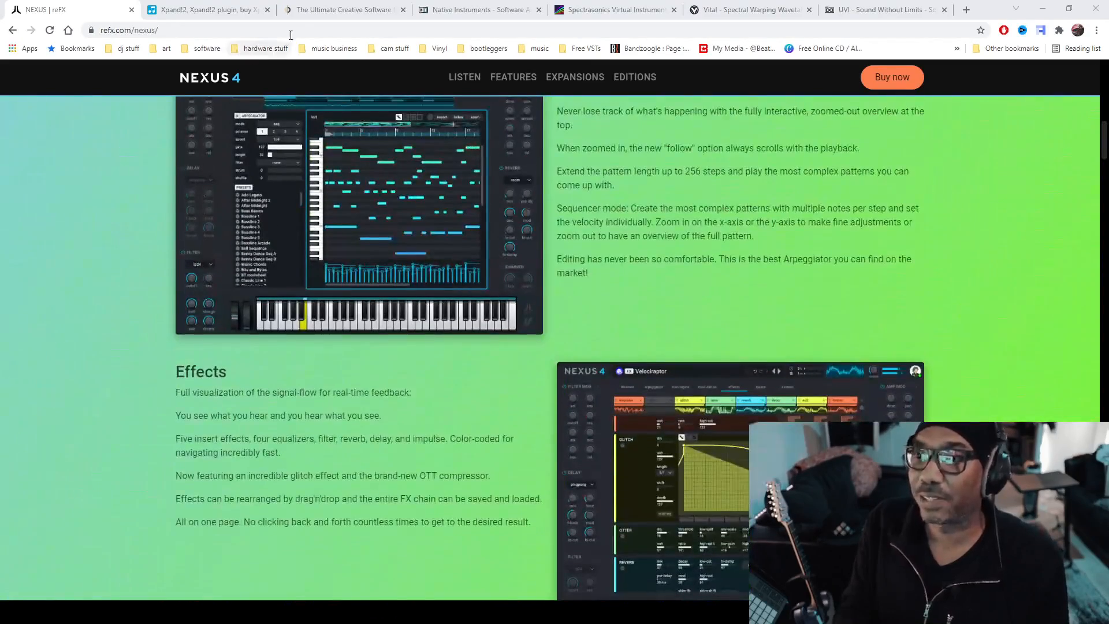
- Switch to the Xpand!2 page on Plugin Boutique and examine its price, preset categories and feature list
click(228, 10)
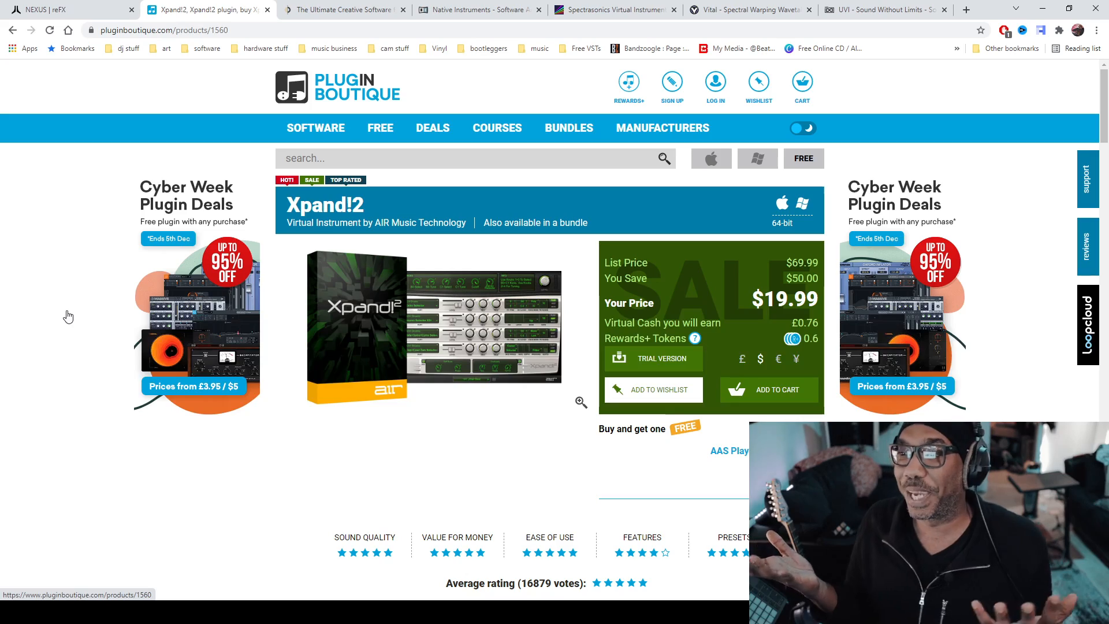
scroll(68, 317, down, 15)
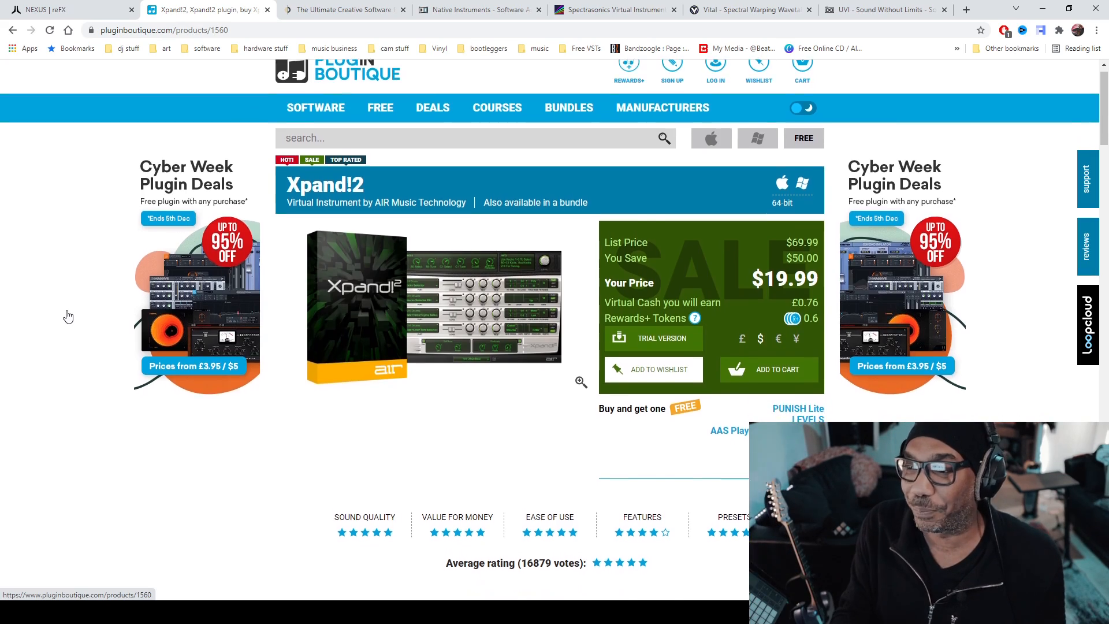
scroll(68, 315, down, 2)
scroll(68, 315, down, 1)
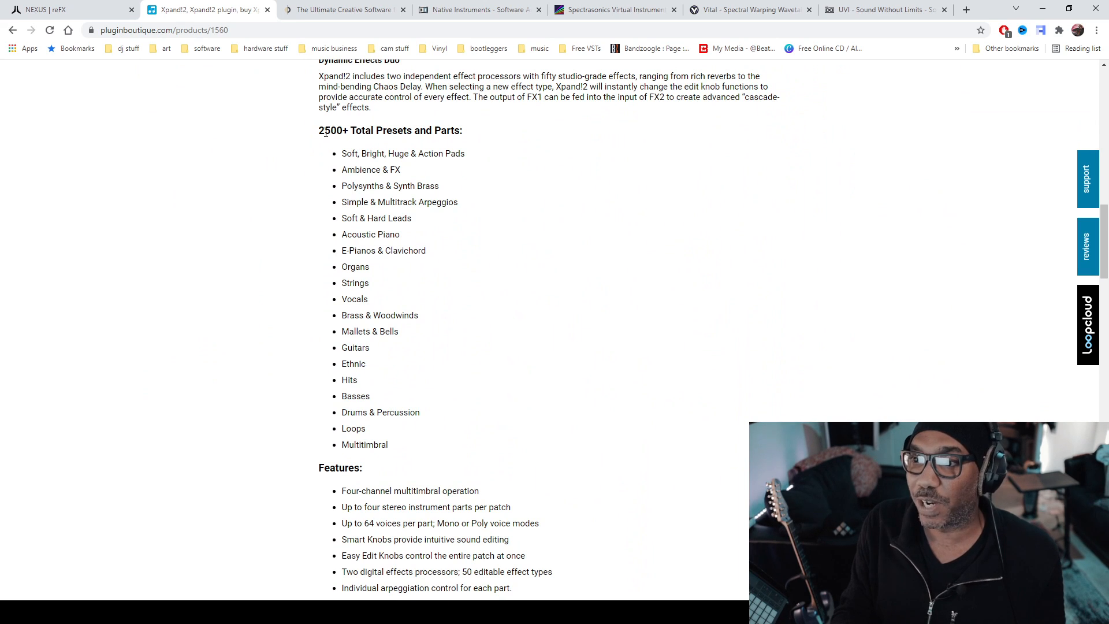
scroll(211, 340, down, 6)
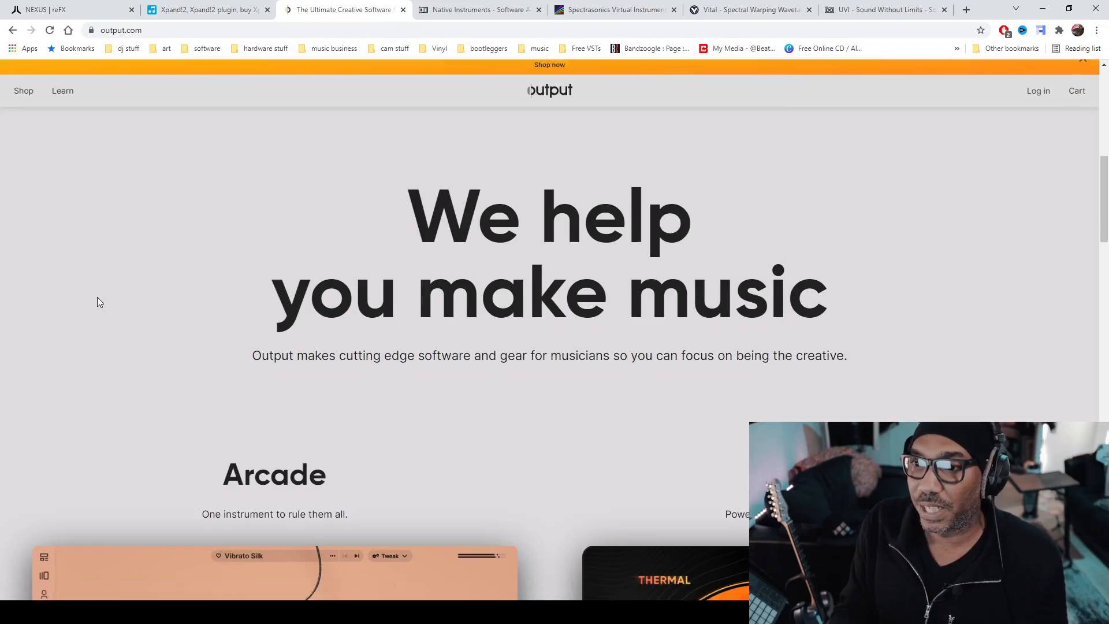
- Examine the products on Output's home page, ending at the Arcade and FX section
scroll(97, 300, down, 10)
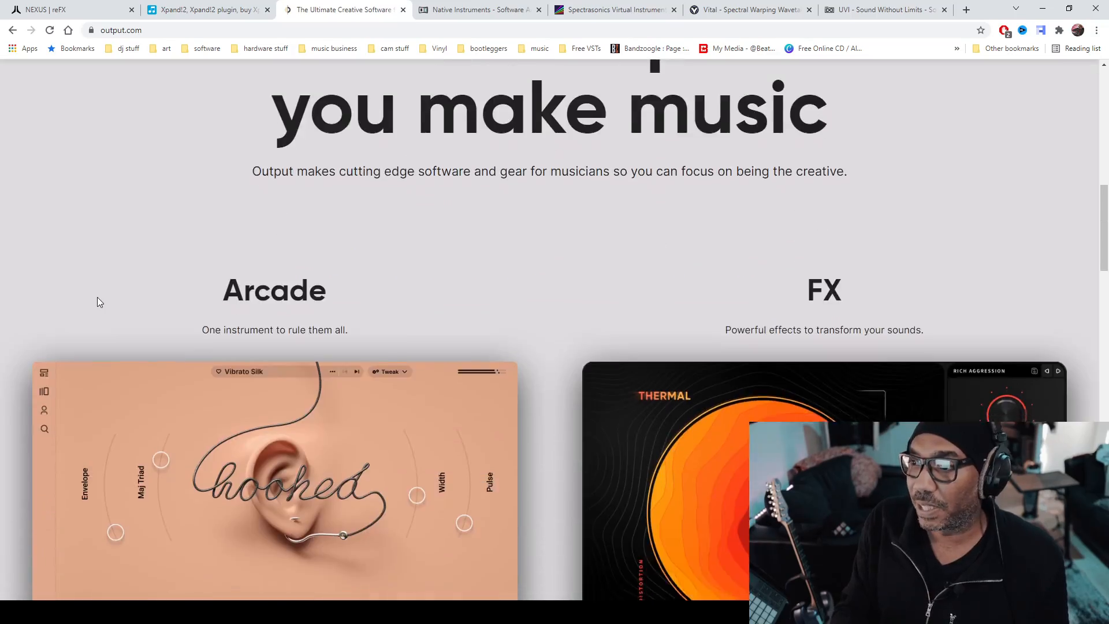
scroll(97, 297, down, 20)
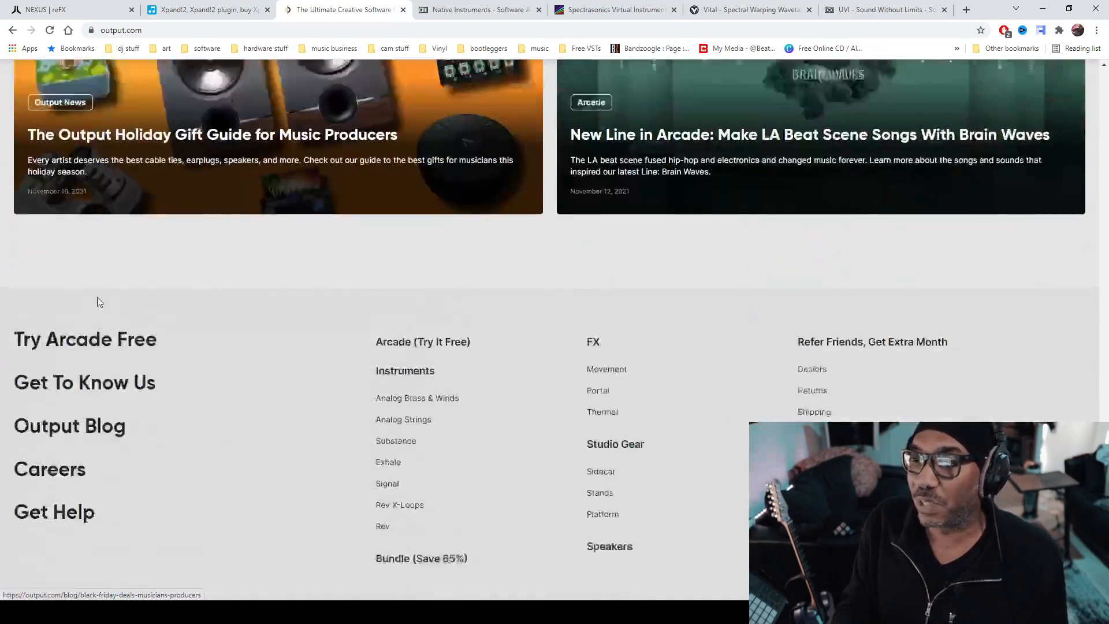
scroll(98, 303, up, 2)
scroll(99, 302, up, 15)
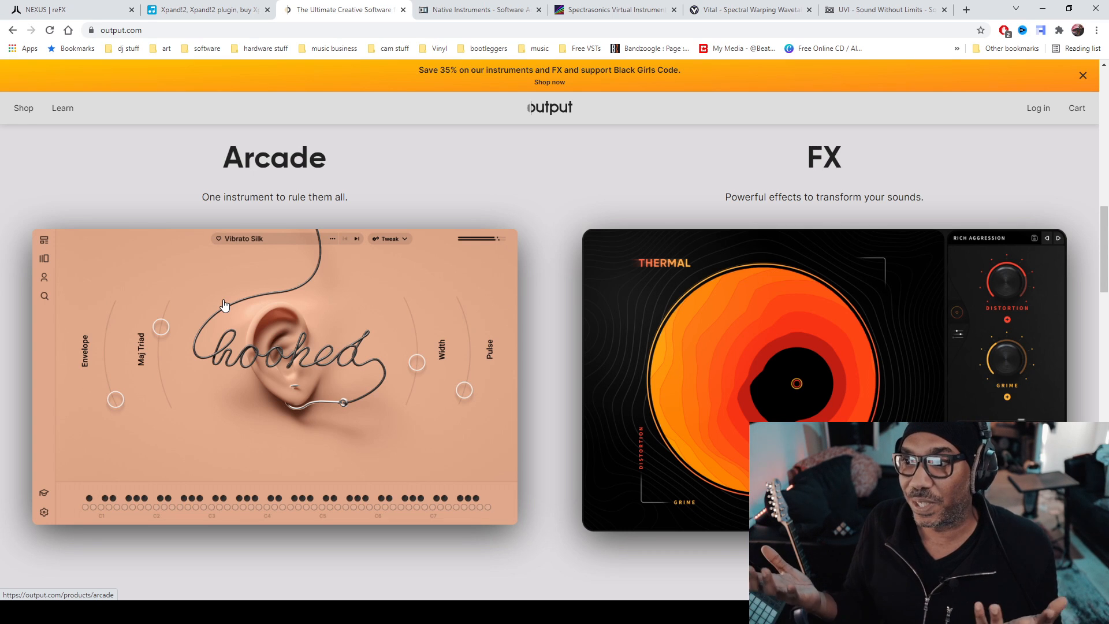
- Switch to the Native Instruments site and look over the featured products on its home page
click(464, 9)
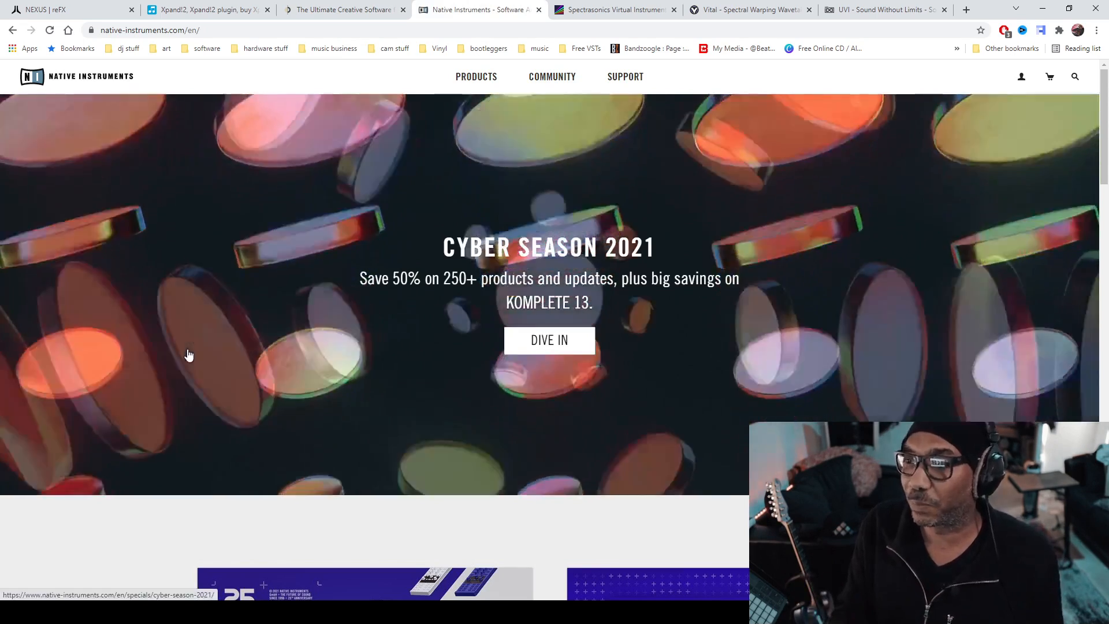
scroll(188, 355, down, 9)
scroll(187, 350, down, 4)
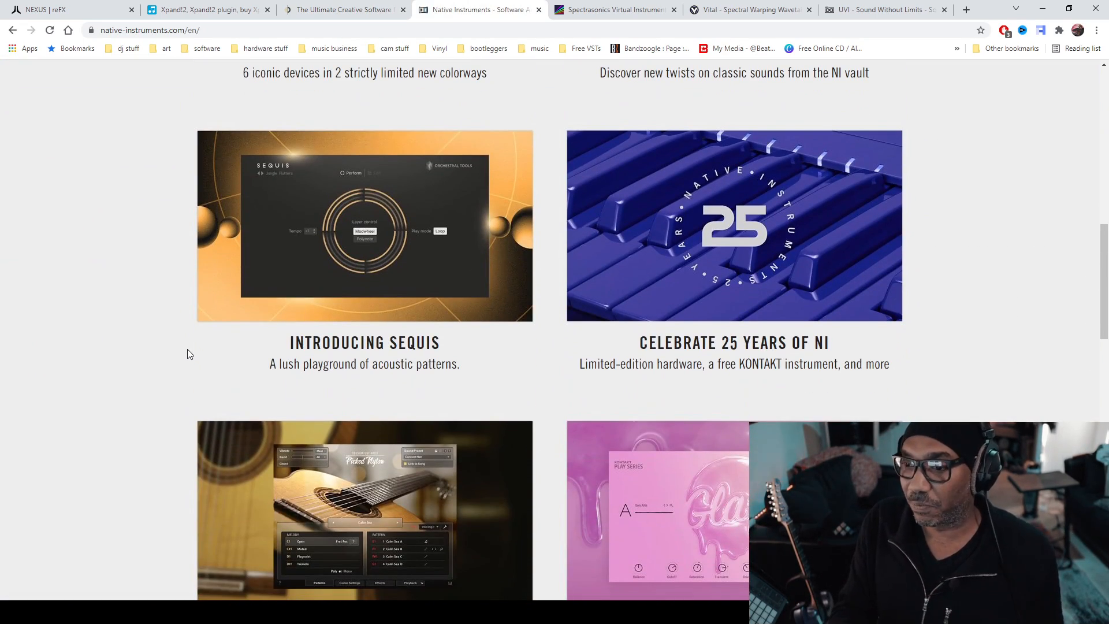
scroll(187, 353, up, 1)
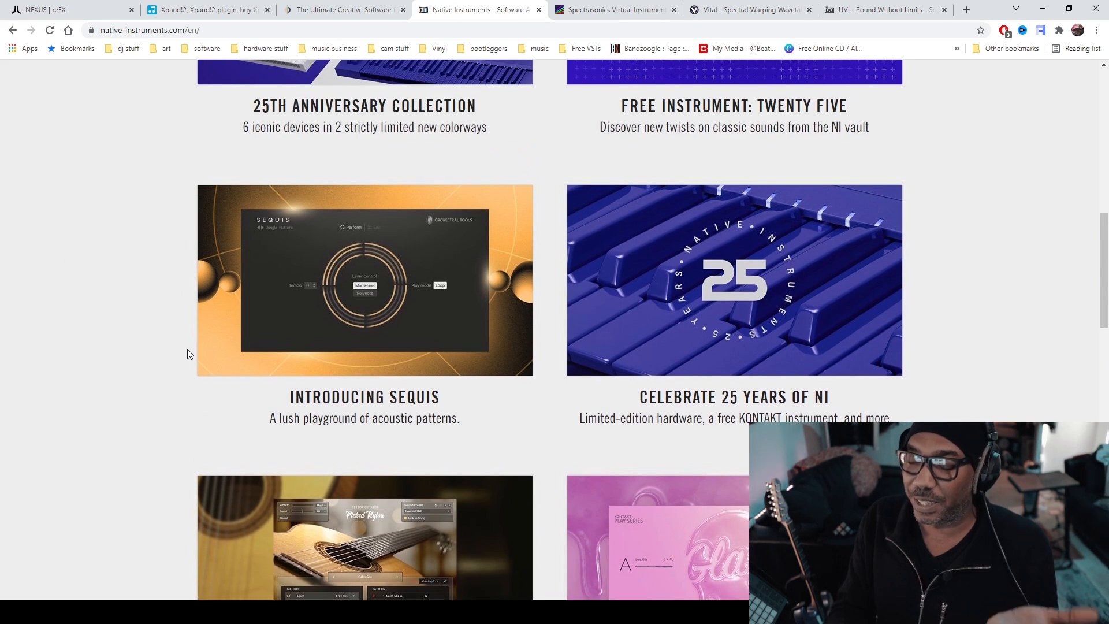
scroll(187, 350, up, 2)
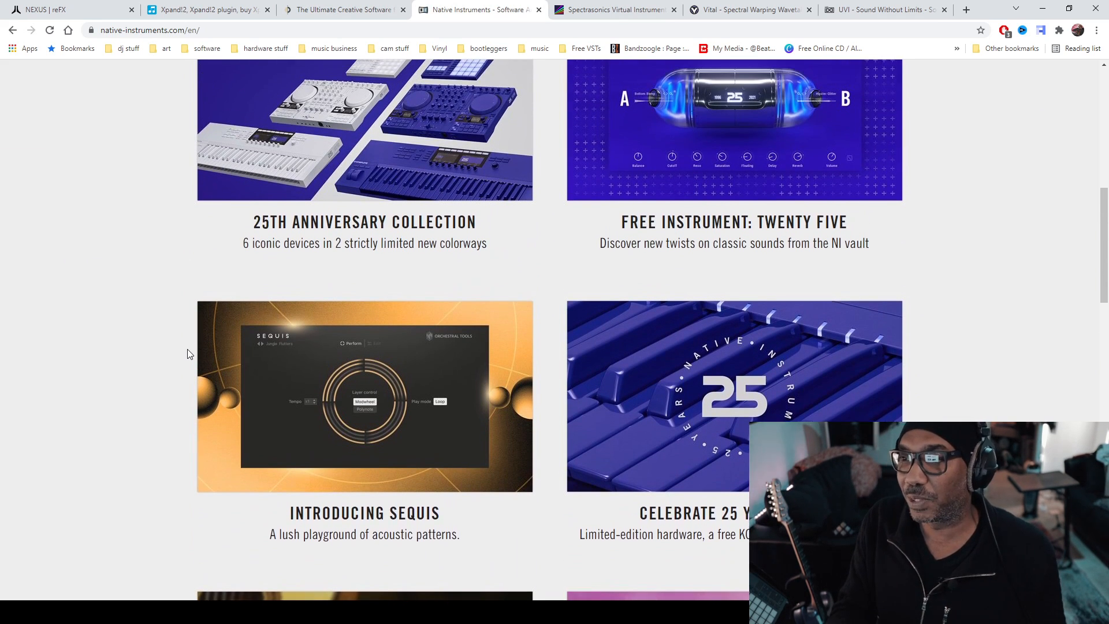
scroll(187, 354, up, 3)
- Find Play Series: Glaze among the featured products and open its page to view the instrument
scroll(187, 354, down, 15)
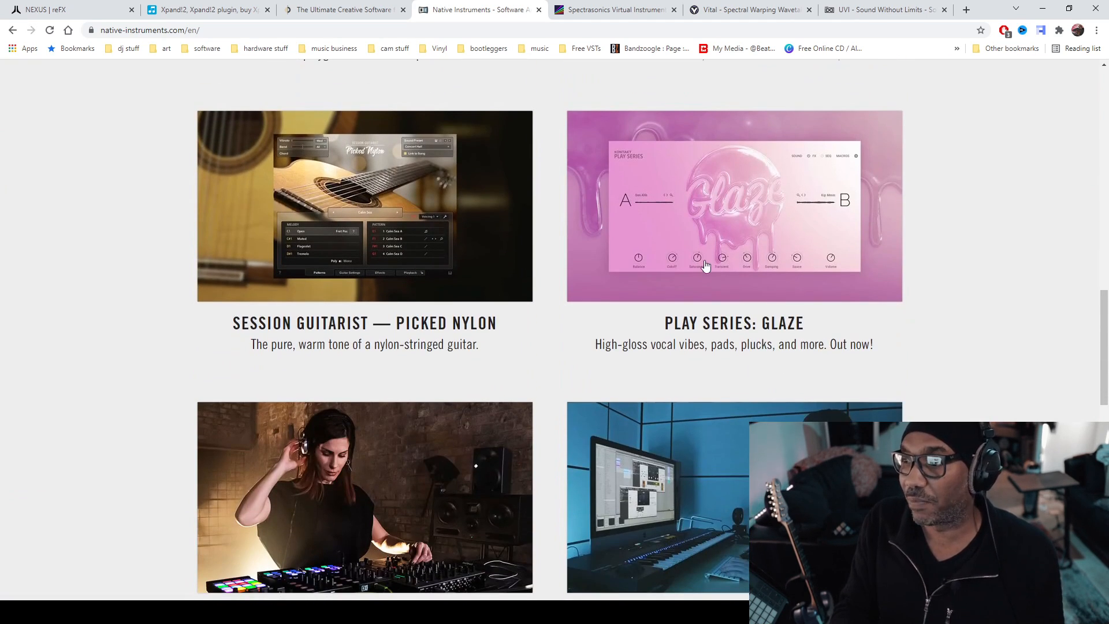
click(700, 257)
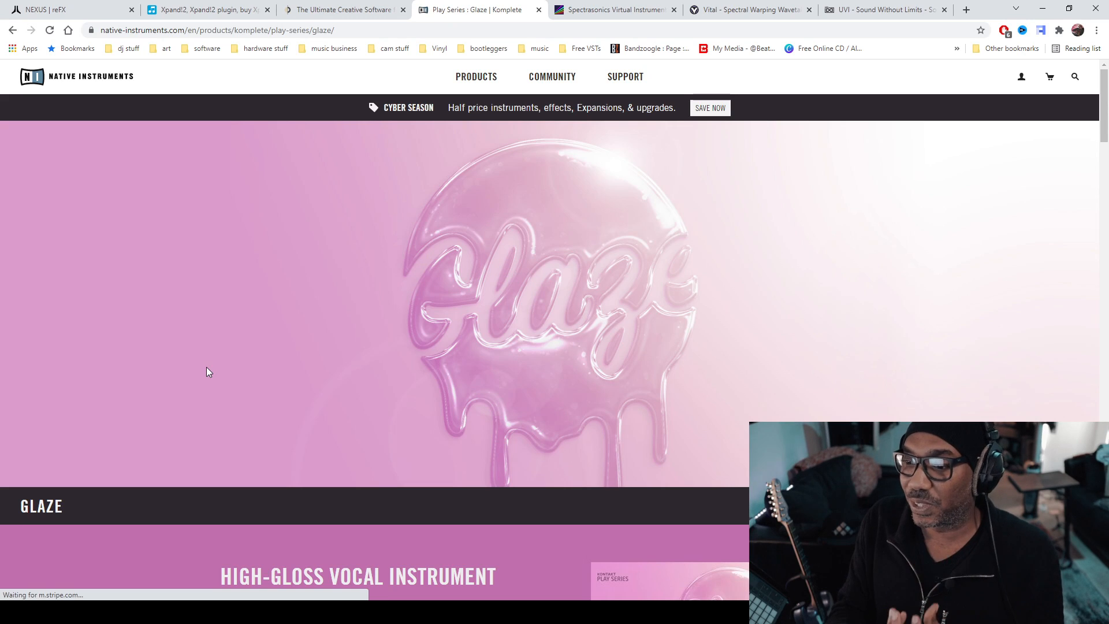
scroll(206, 367, down, 5)
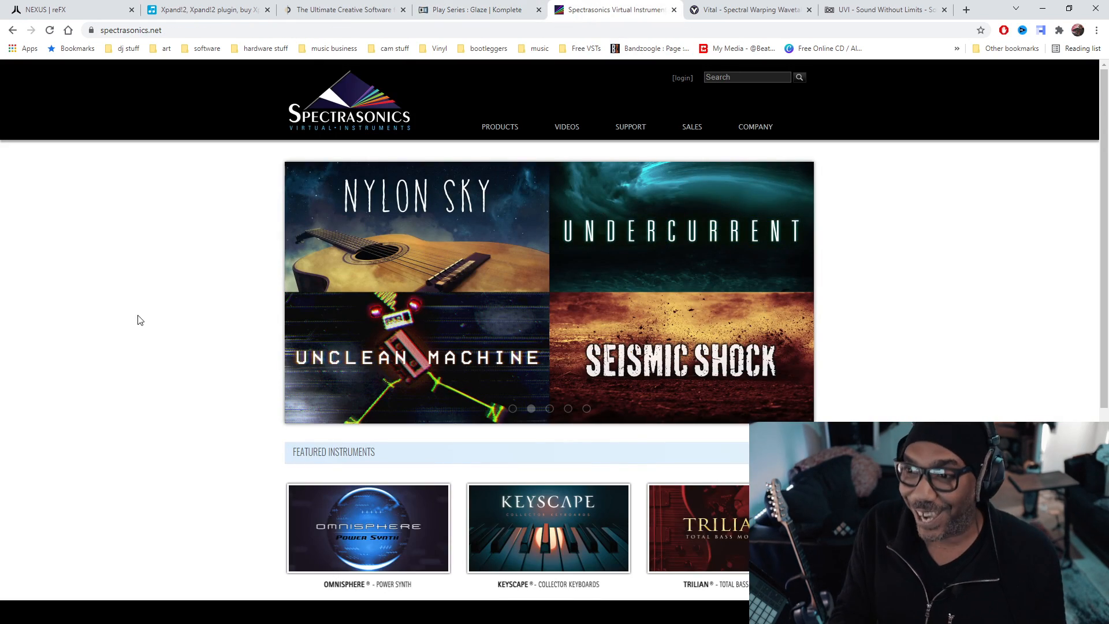
- Open the Omnisphere page from Spectrasonics' featured instruments and review its overview and Hardware Synth Integration section
scroll(140, 318, down, 3)
click(329, 383)
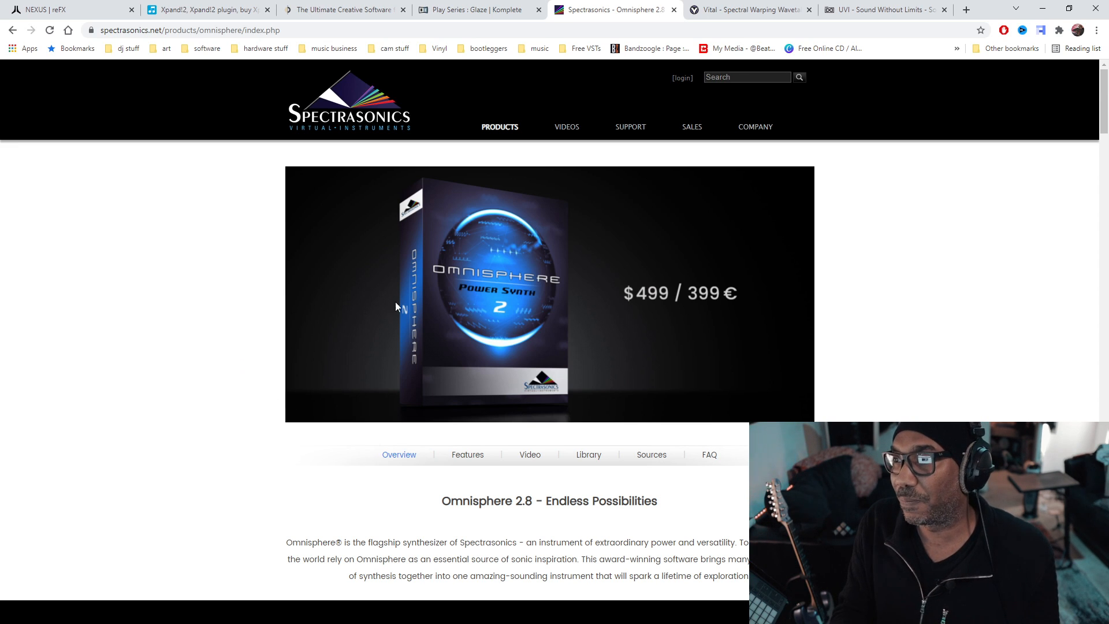
scroll(179, 343, down, 10)
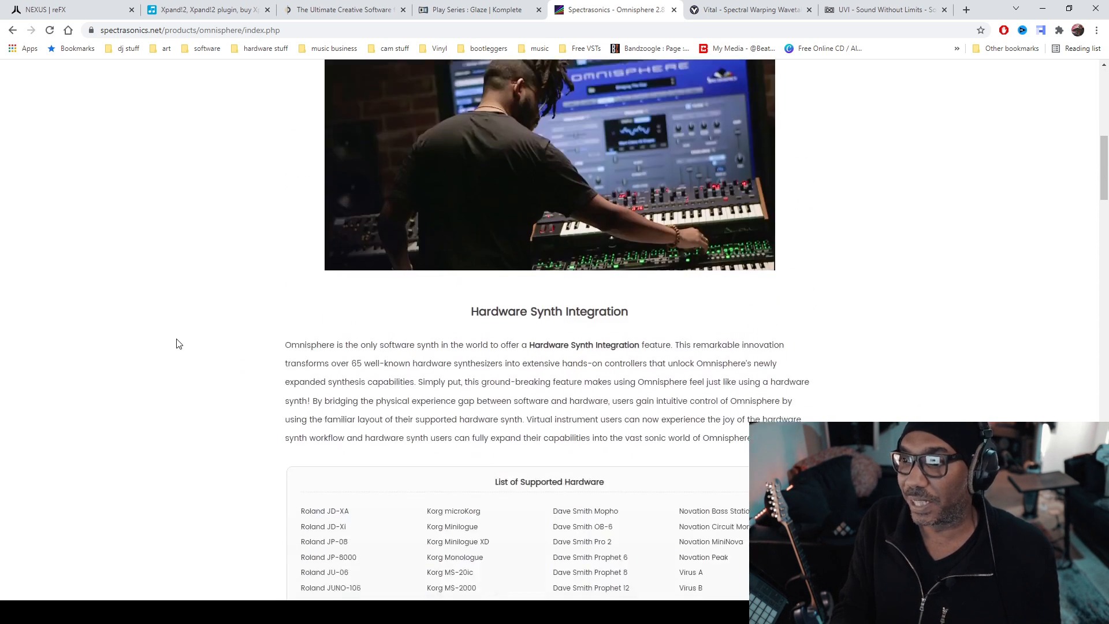
scroll(179, 343, up, 6)
scroll(179, 344, up, 5)
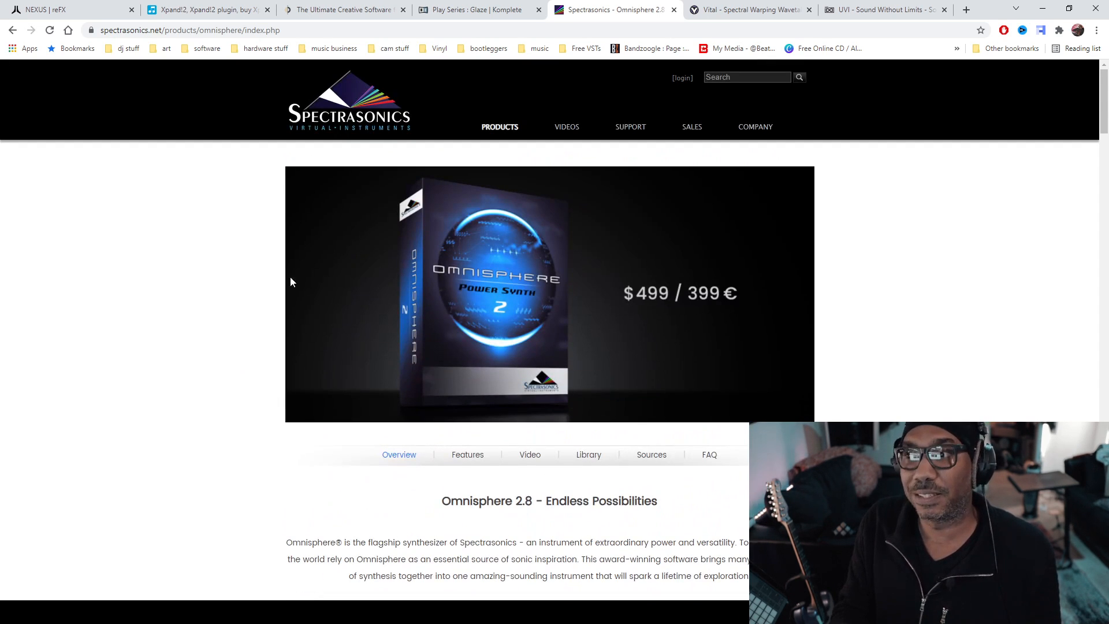
- View the Vital synth page and switch to the UVI site to look over its featured suites
click(779, 11)
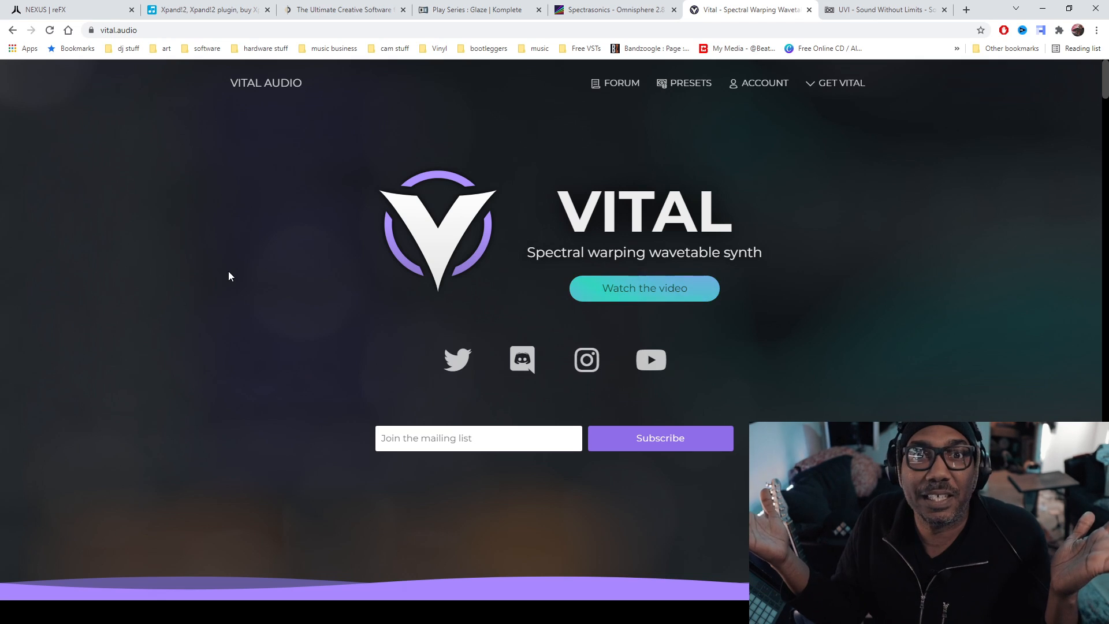
key(ctrl+Tab)
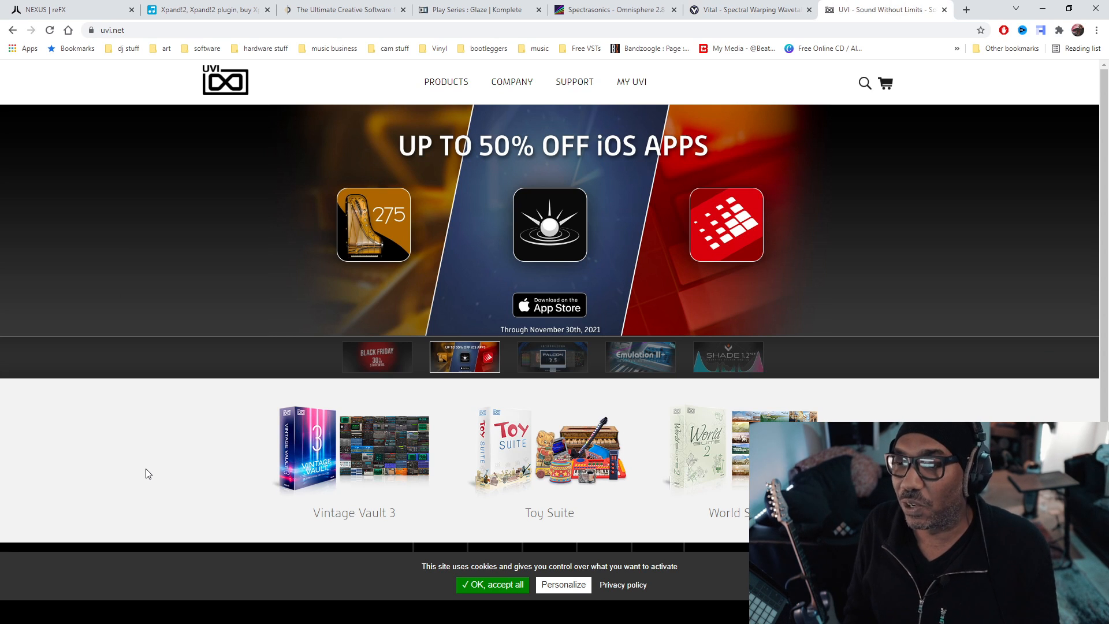
scroll(146, 469, down, 2)
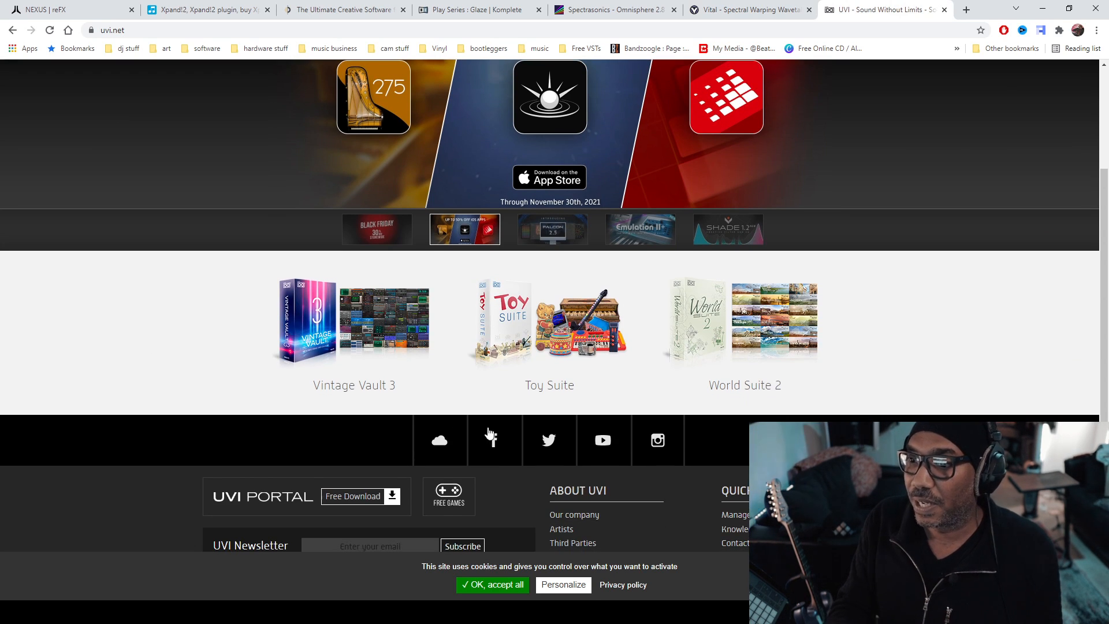
- Open UVI's Toy Suite page and examine its overview and description of the toy instruments
click(563, 344)
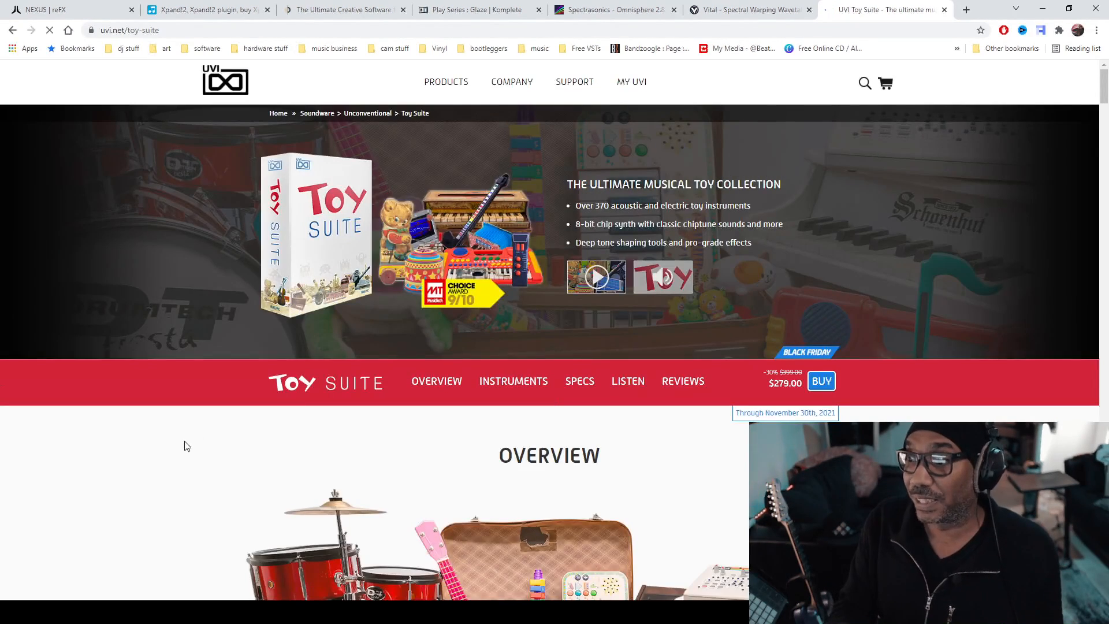
scroll(187, 446, down, 1)
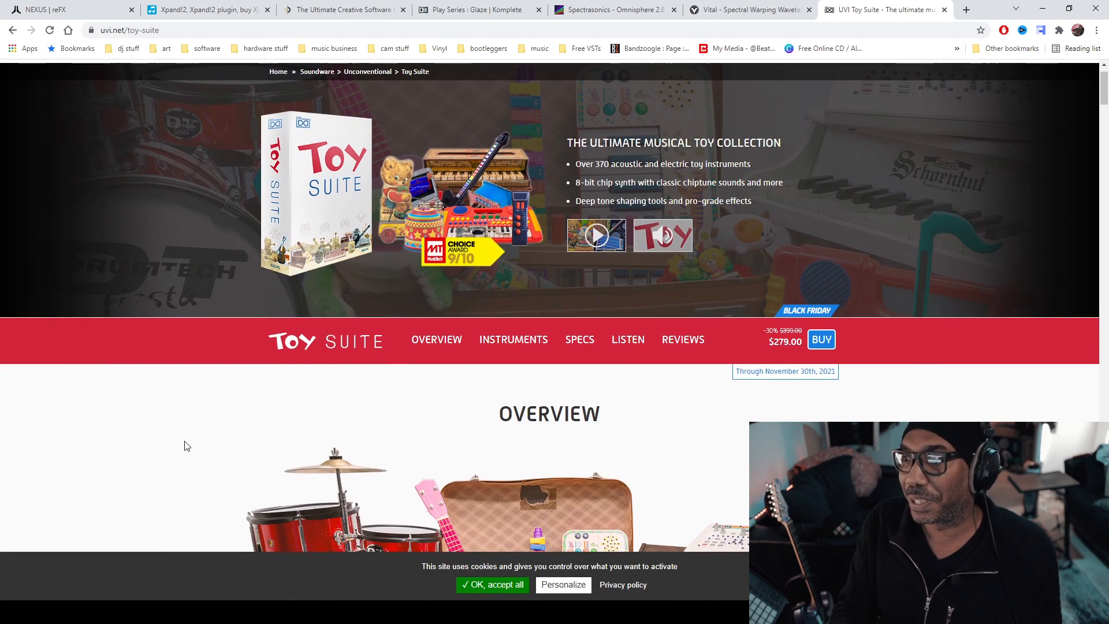
scroll(187, 446, down, 2)
scroll(187, 446, down, 6)
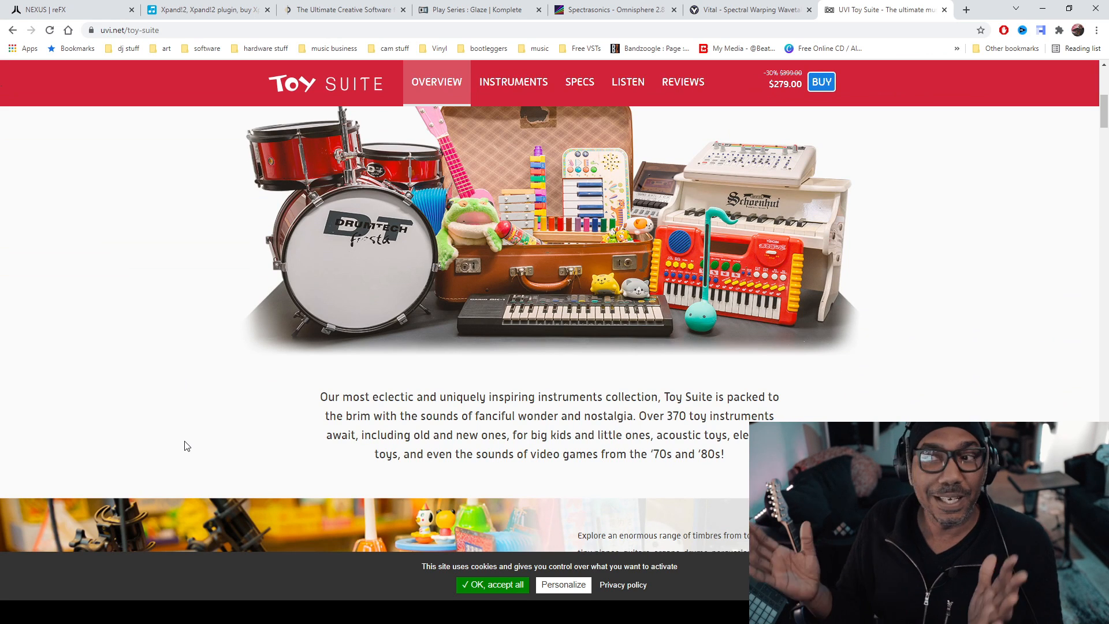
scroll(185, 446, up, 7)
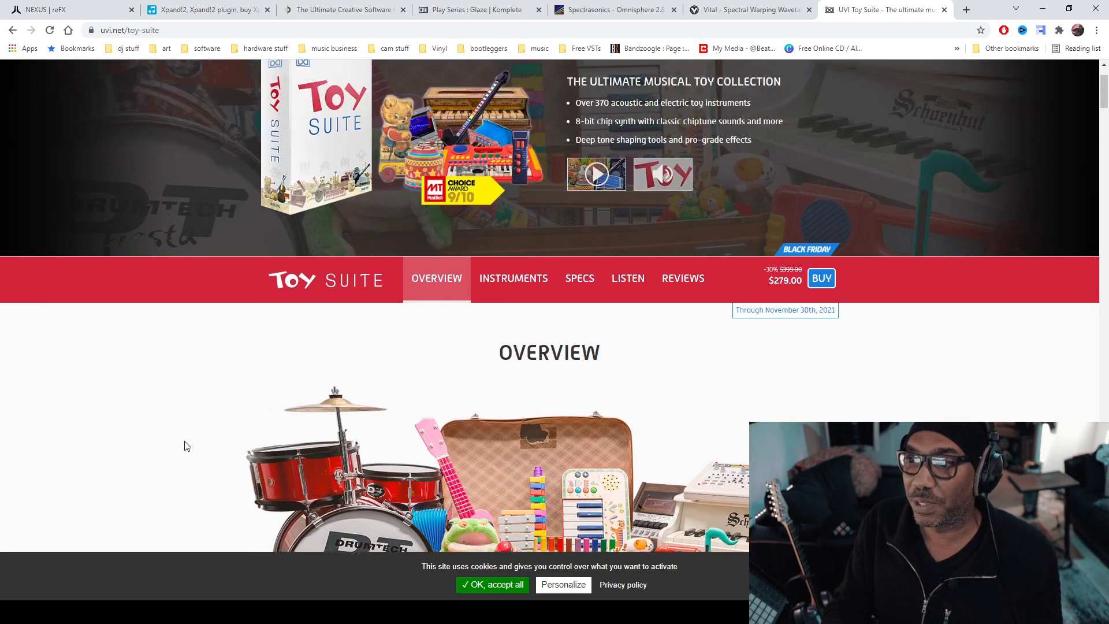